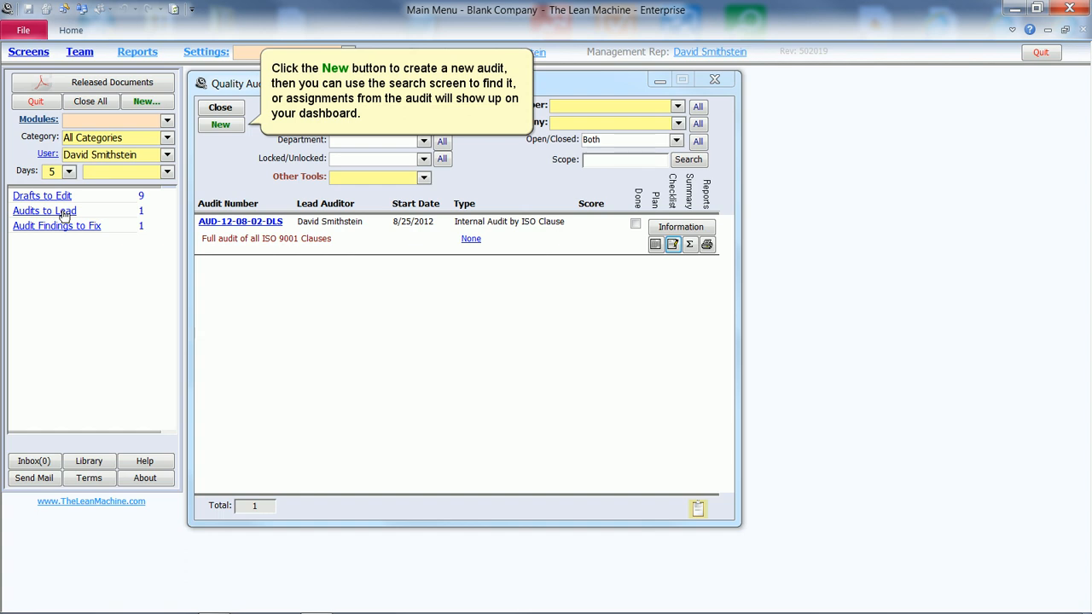
Open the full ISO 9001 internal audit and review the clauses and standards selected for its checklist.
left_click(201, 223)
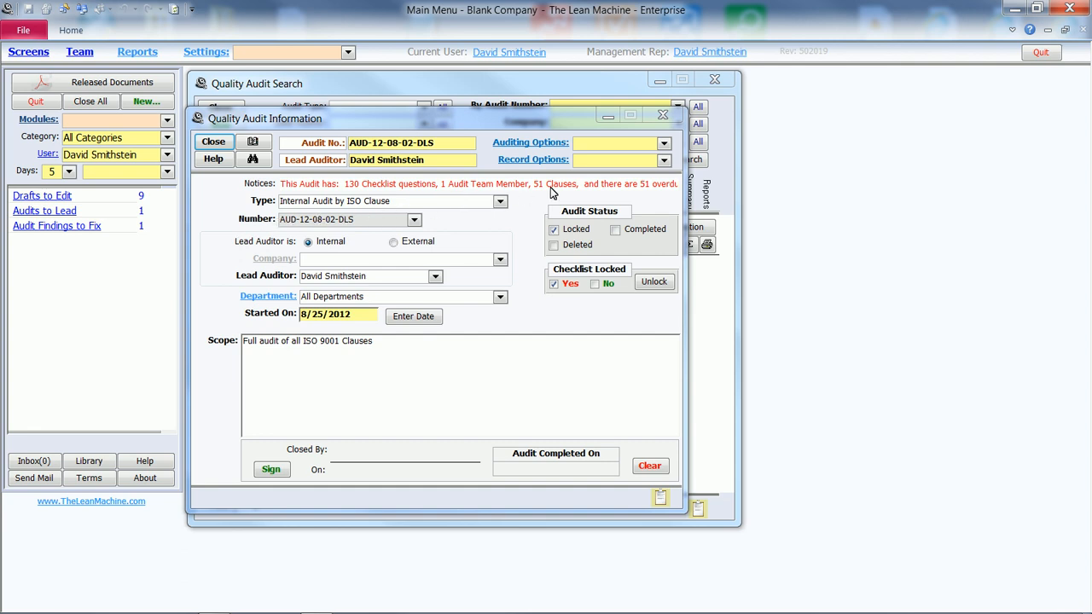
left_click(664, 143)
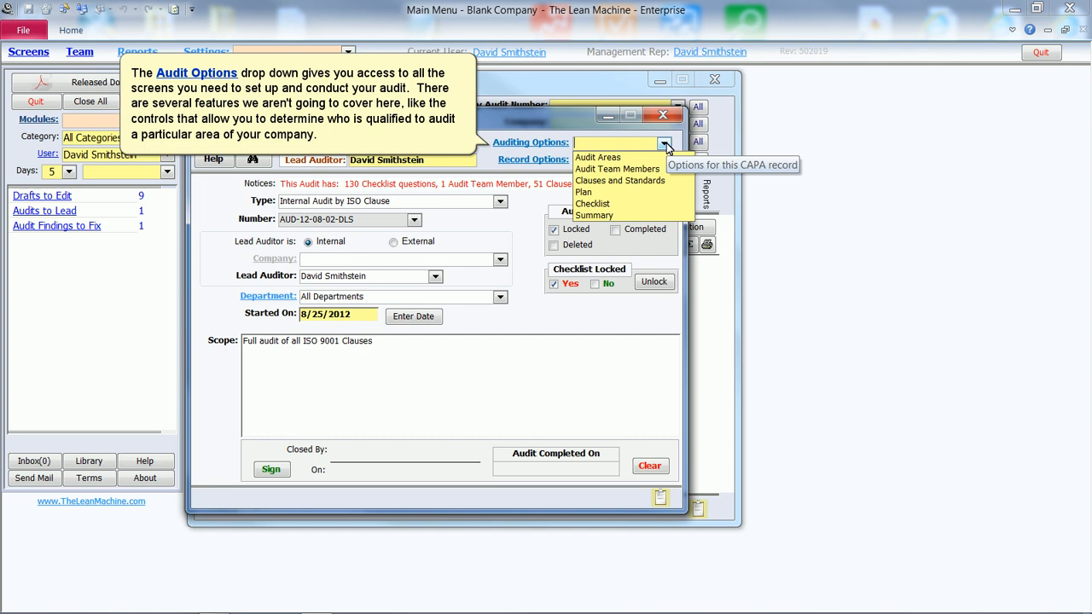
left_click(651, 180)
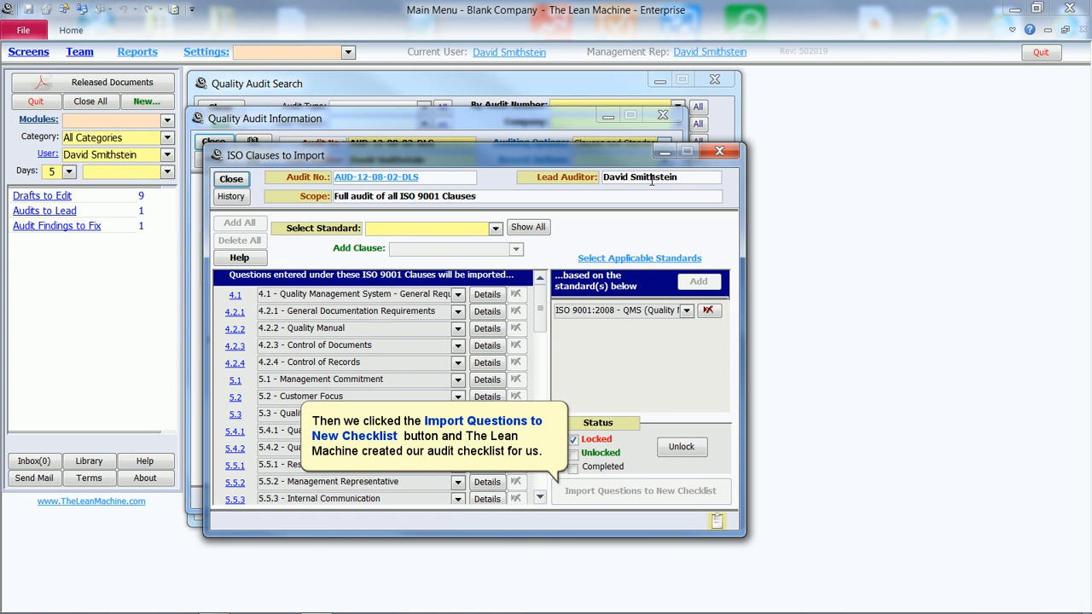
left_click(238, 182)
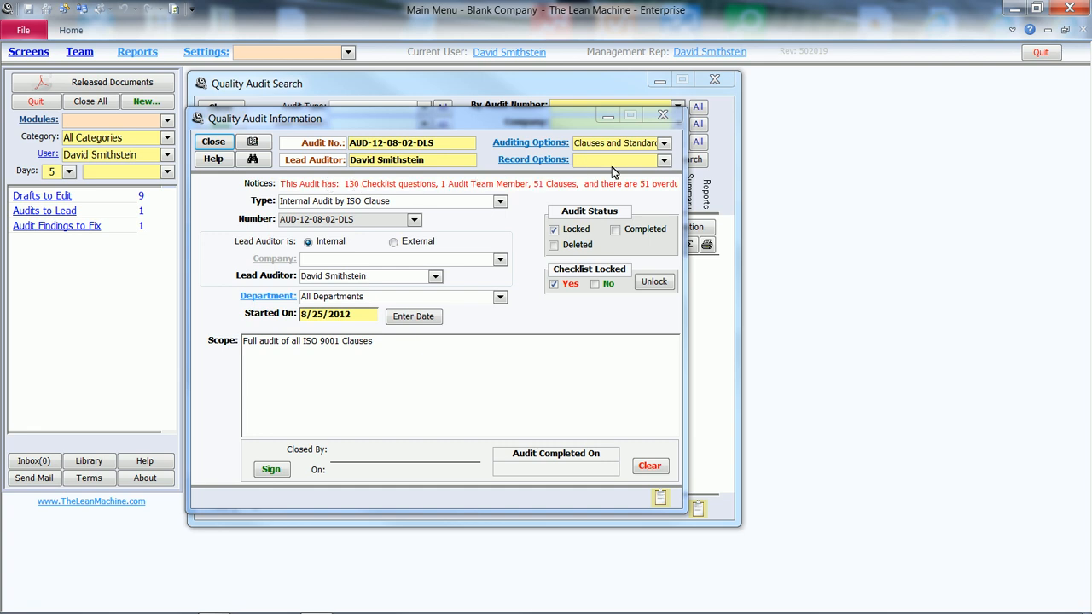
Open the audit's checklist and browse its opening questions under clause 4.1.
left_click(665, 144)
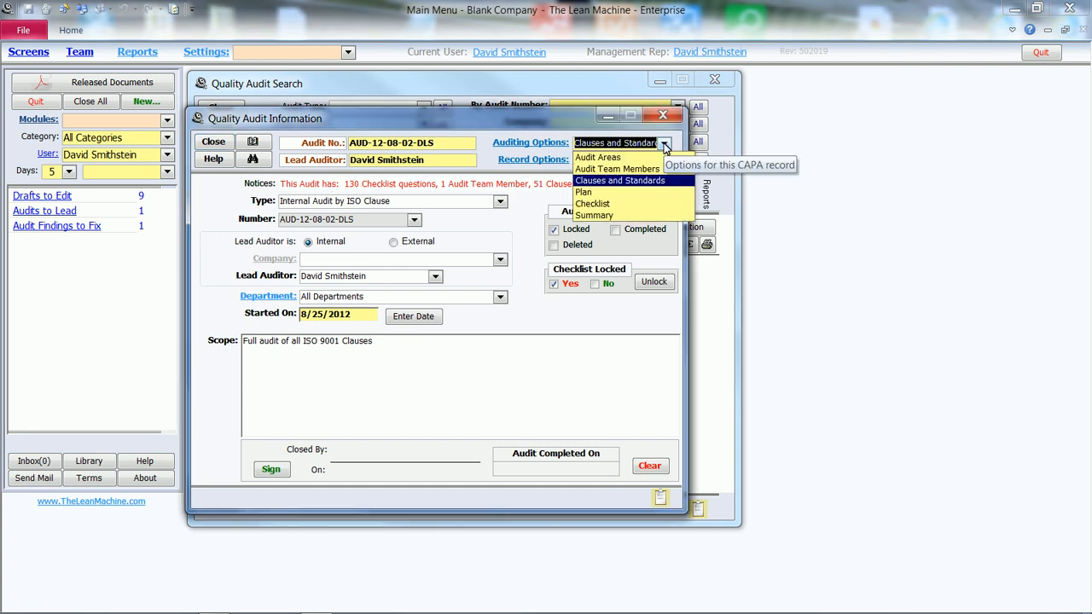
left_click(611, 206)
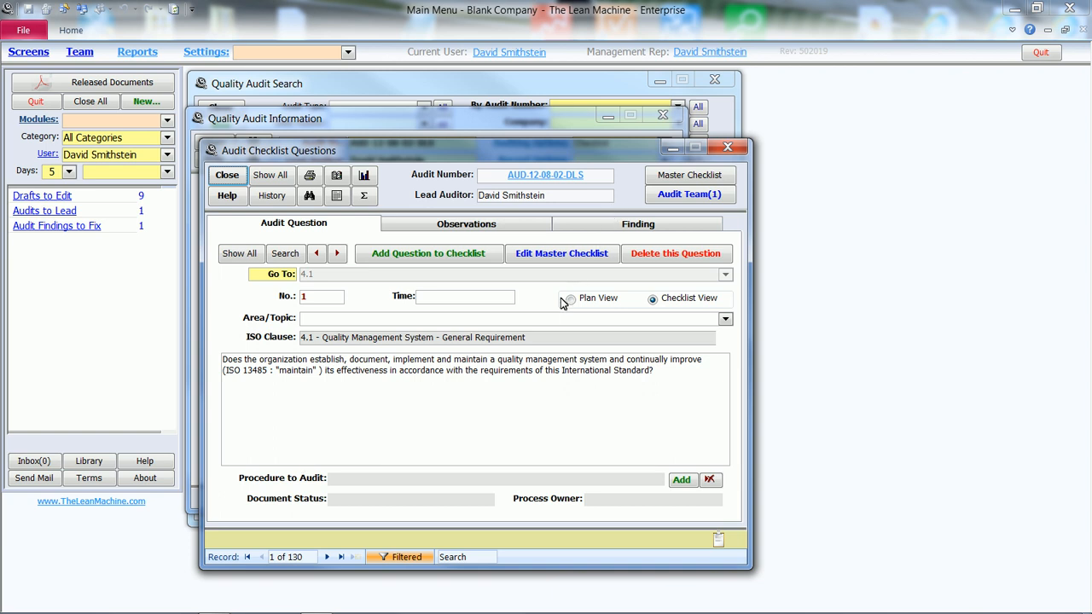
left_click(327, 557)
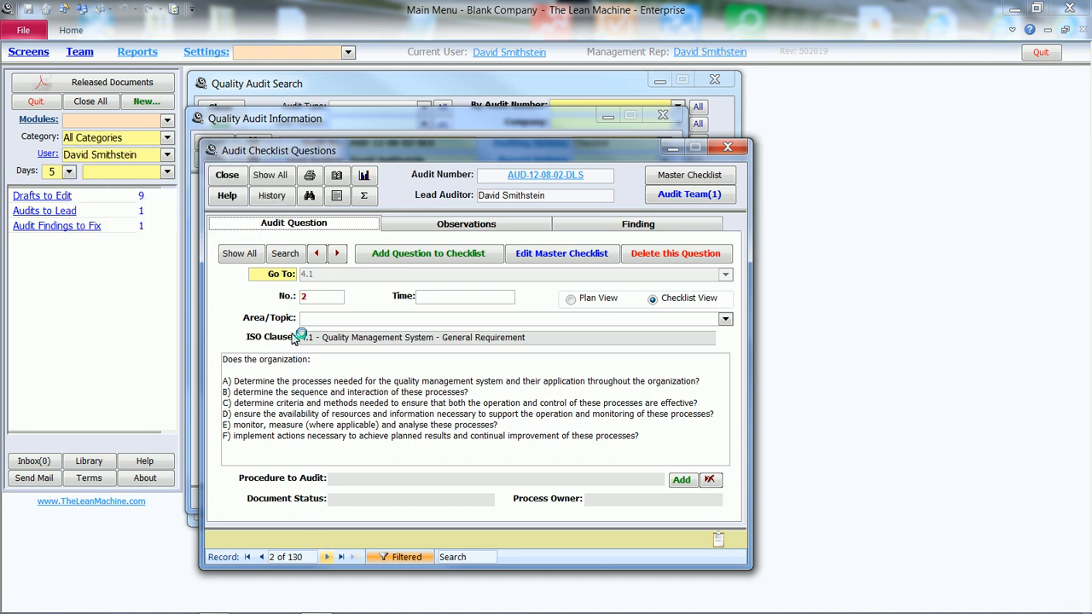
left_click(292, 258)
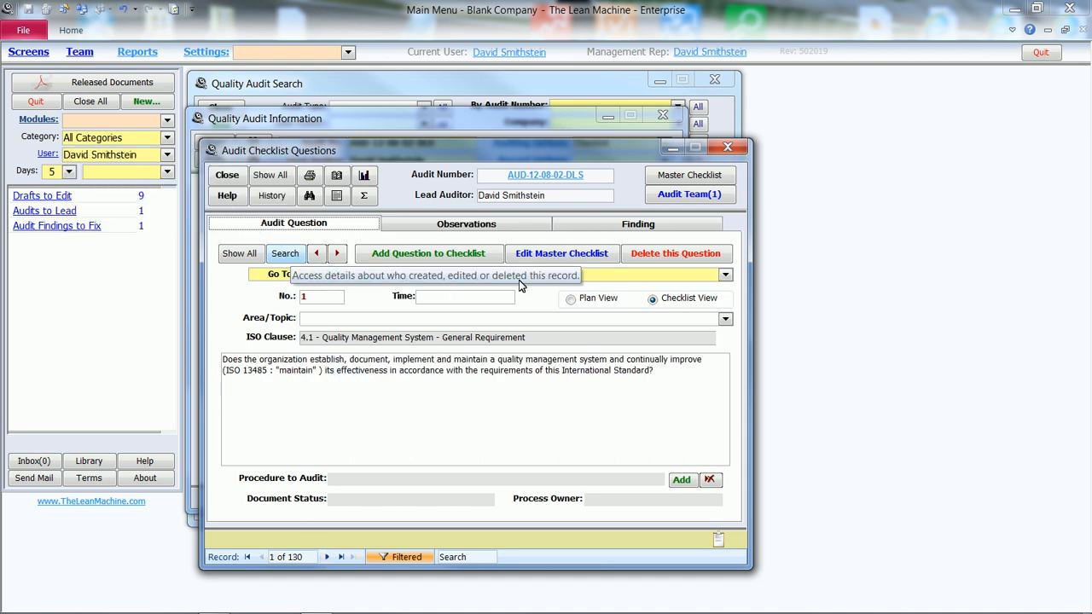
Go to checklist question 1 of clause 8.2.1 Customer Satisfaction and review its observations and finding.
left_click(725, 275)
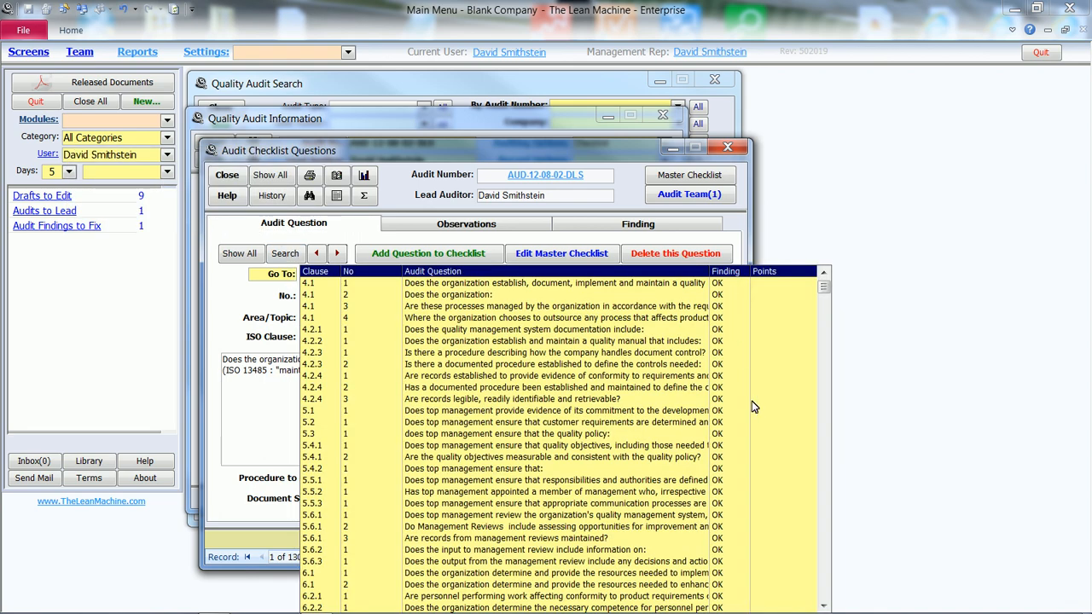
scroll(814, 580, "down", 9)
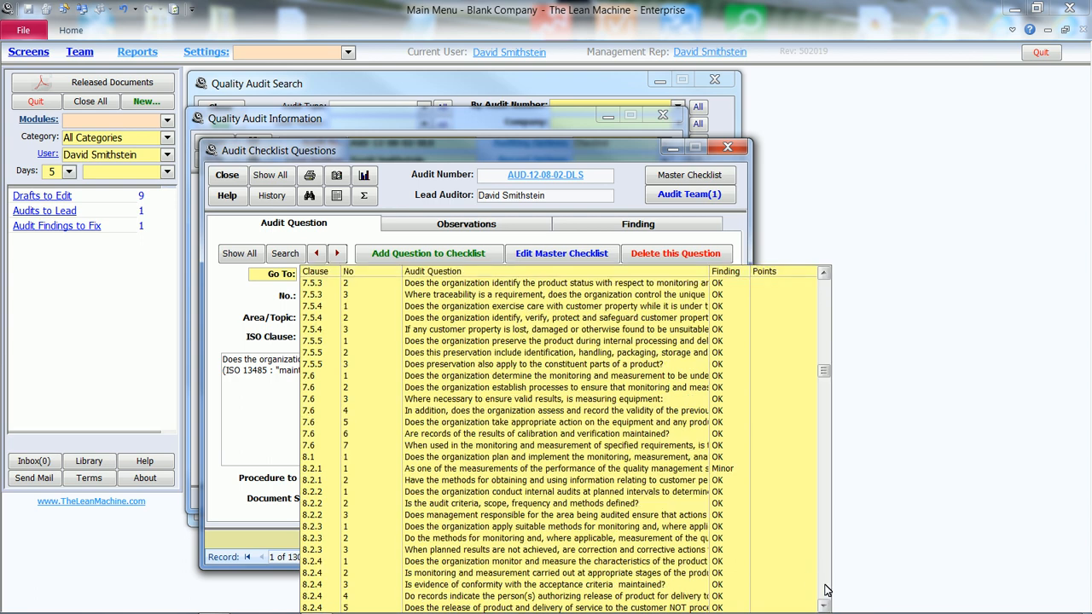
left_click(743, 472)
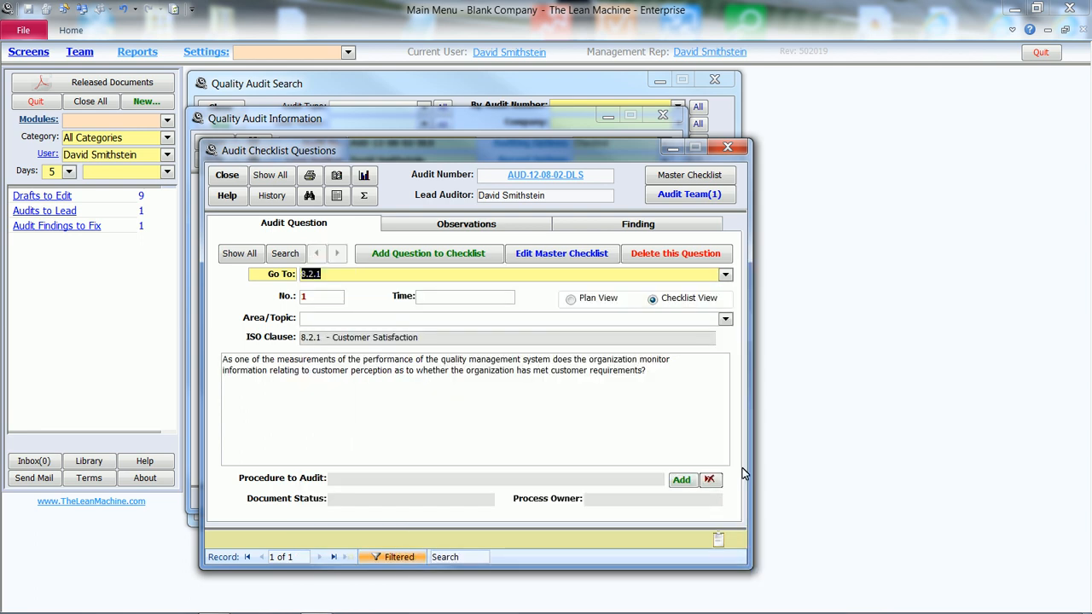
left_click(478, 224)
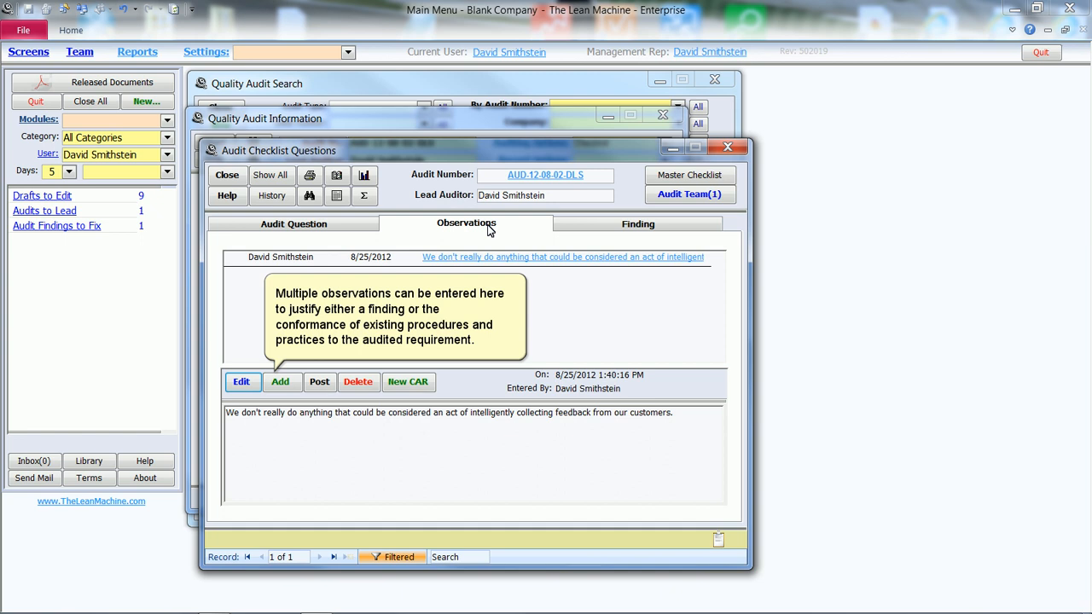
left_click(622, 225)
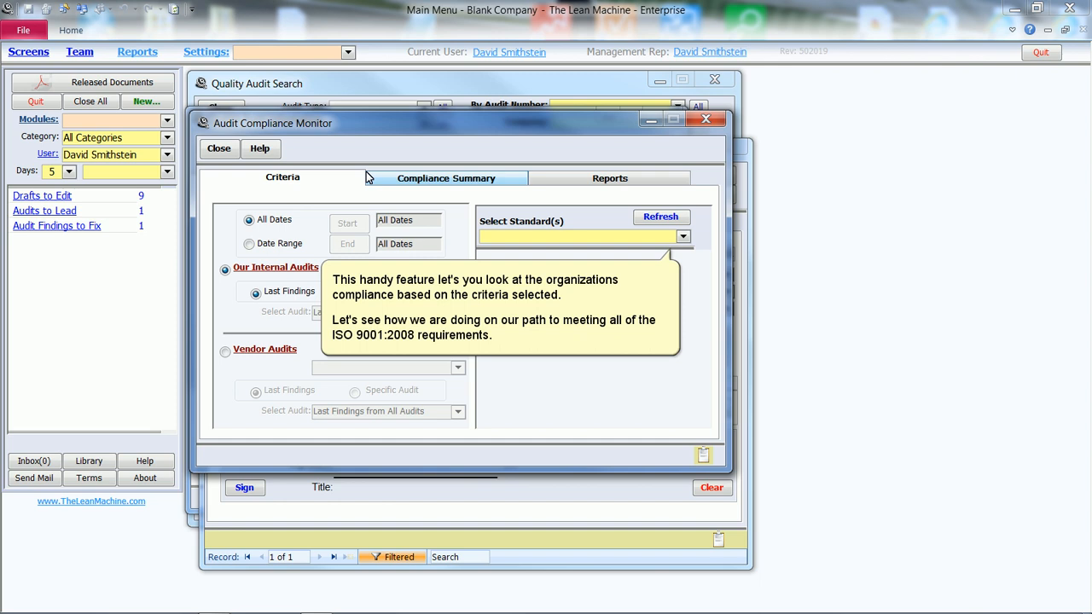
In the Audit Compliance Monitor, select the ISO 9001:2008 standard and view the compliance summary.
left_click(682, 237)
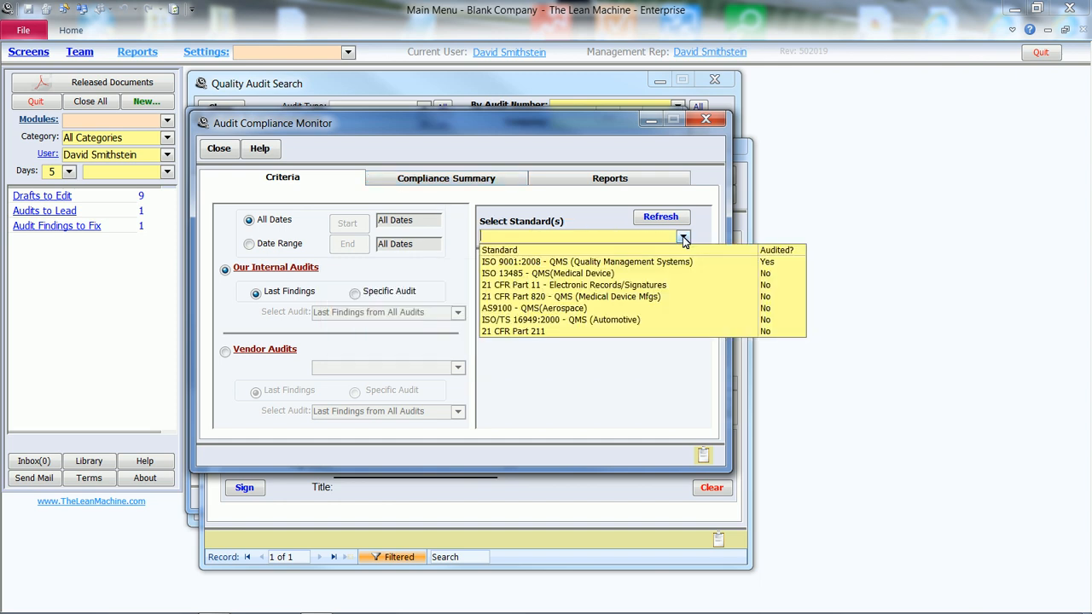
left_click(688, 262)
left_click(518, 181)
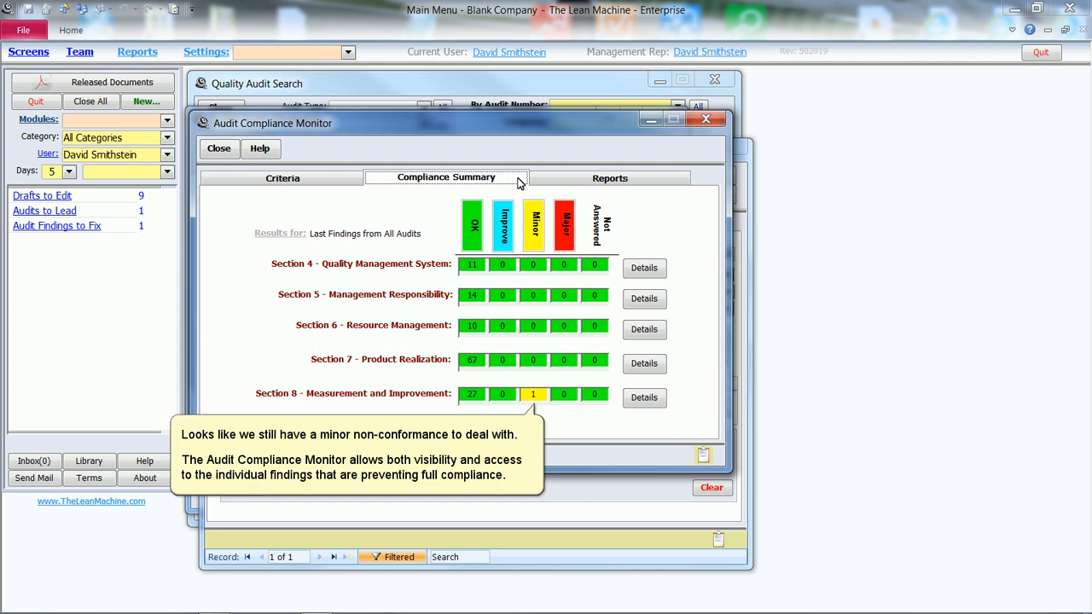
Drill into the Section 8 details and the clause 8.2.1 findings to open the minor finding's checklist record.
left_click(648, 398)
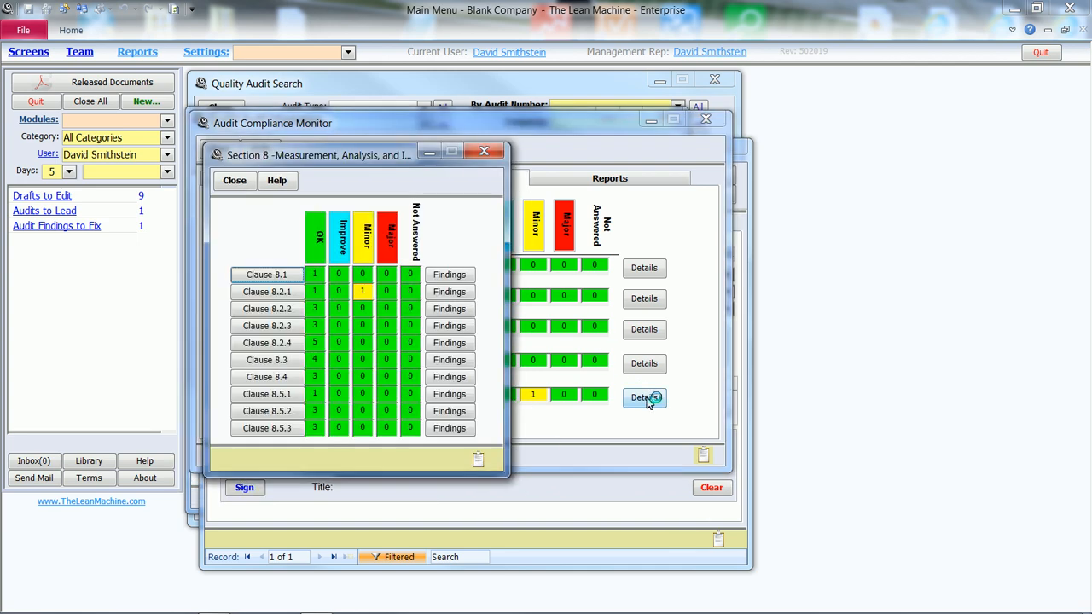
left_click(461, 292)
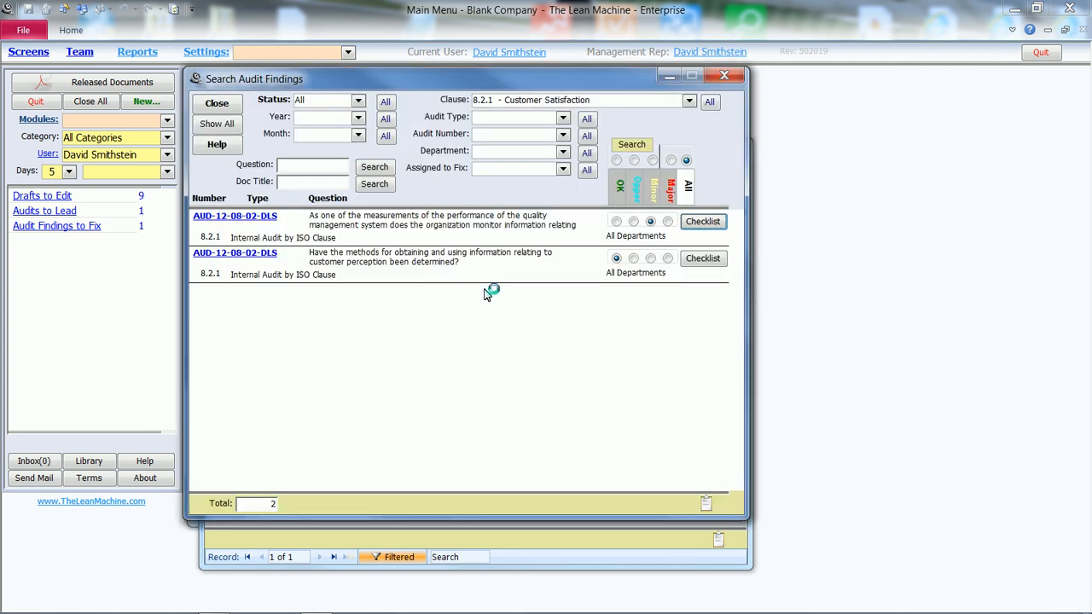
left_click(705, 222)
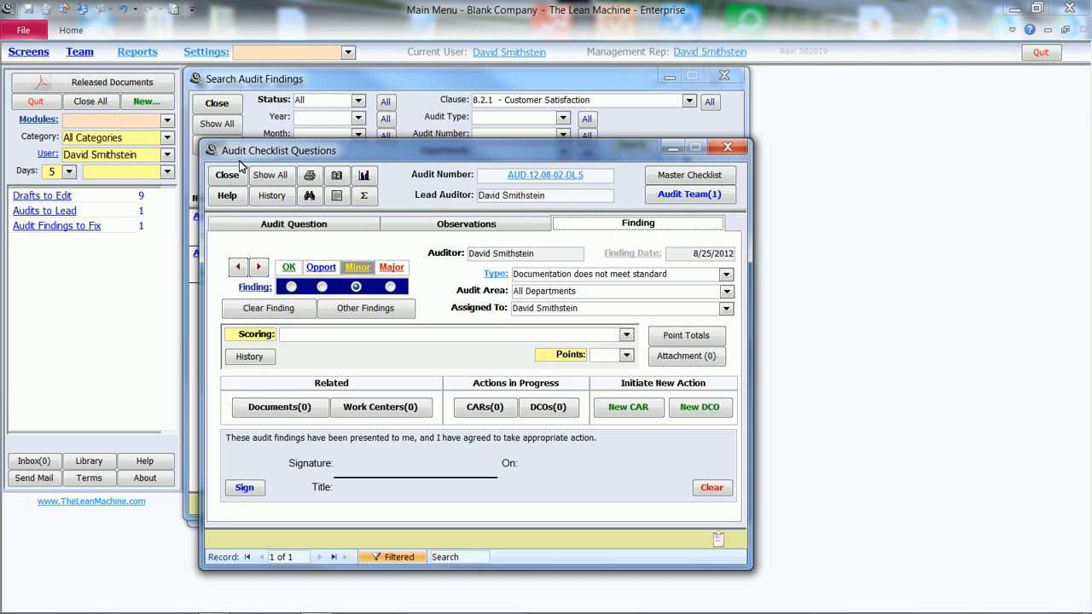
Close all open windows, refresh the dashboard, and open the checklist of the assigned audit finding to fix.
left_click(104, 103)
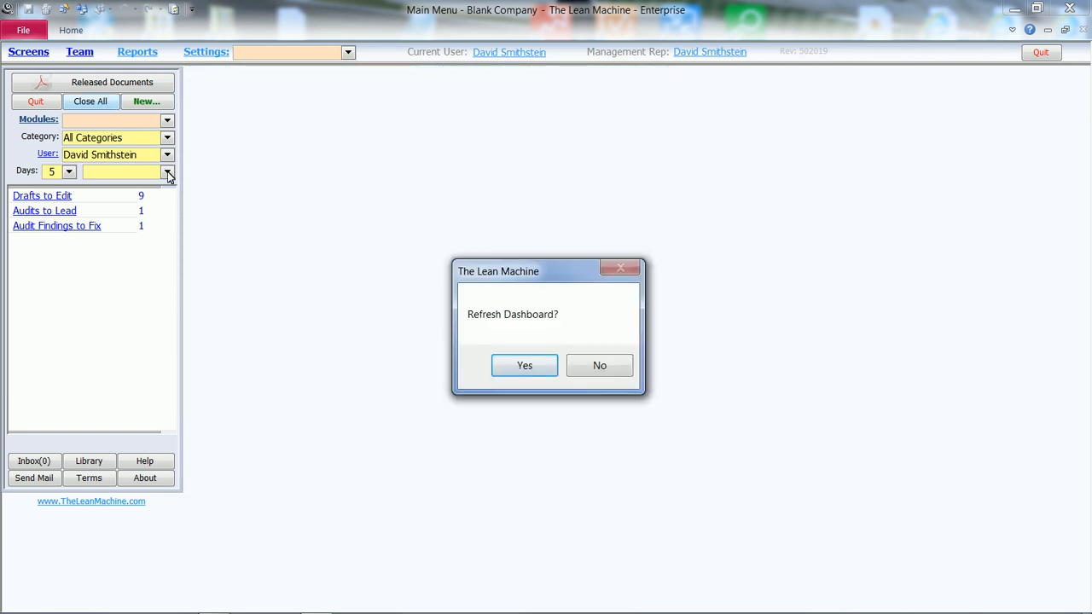
left_click(508, 367)
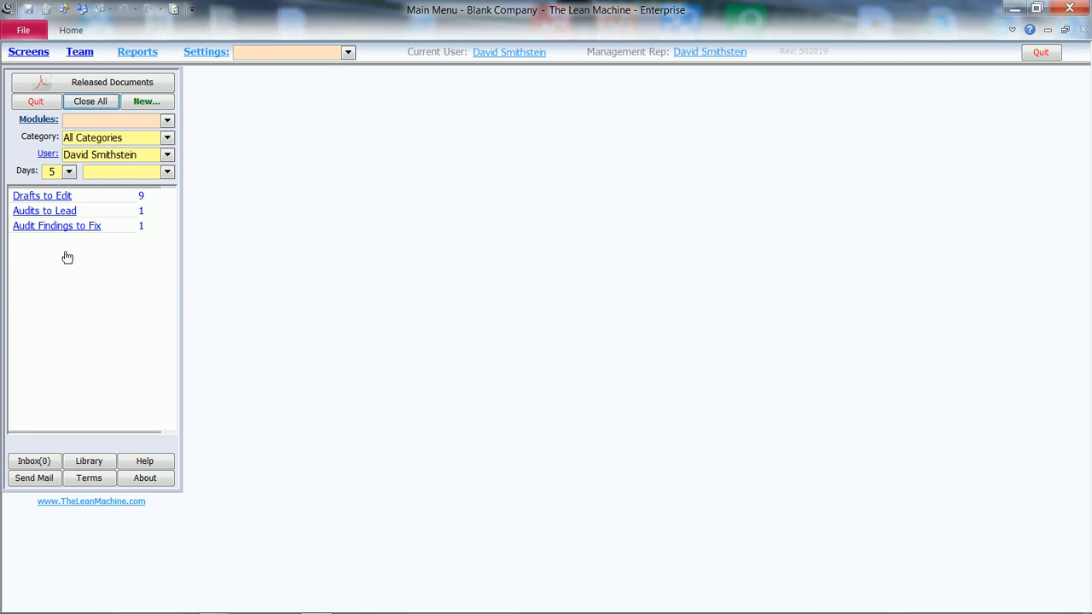
left_click(42, 226)
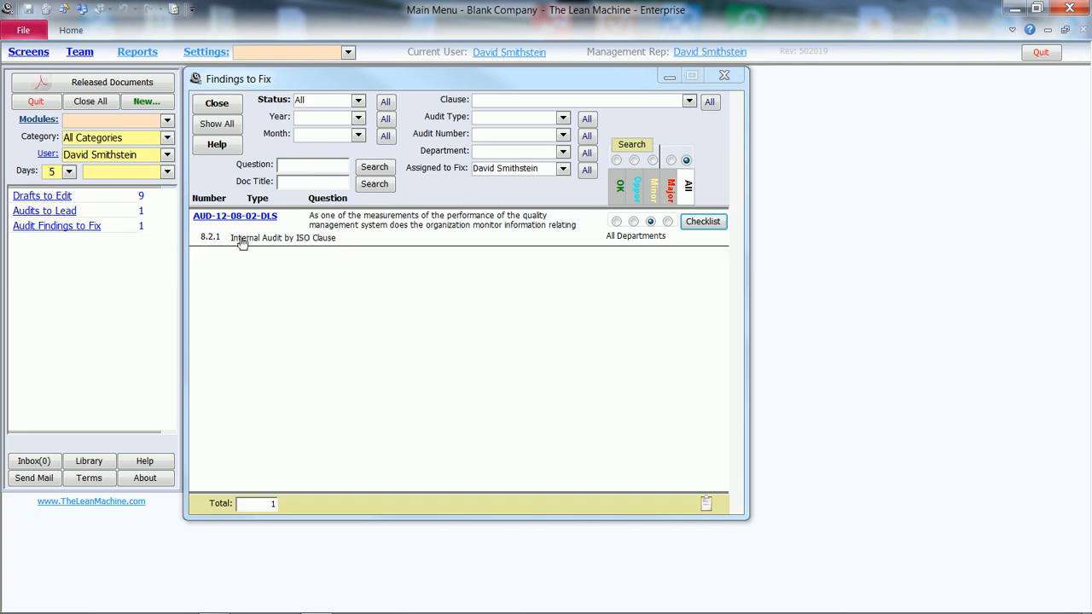
left_click(704, 223)
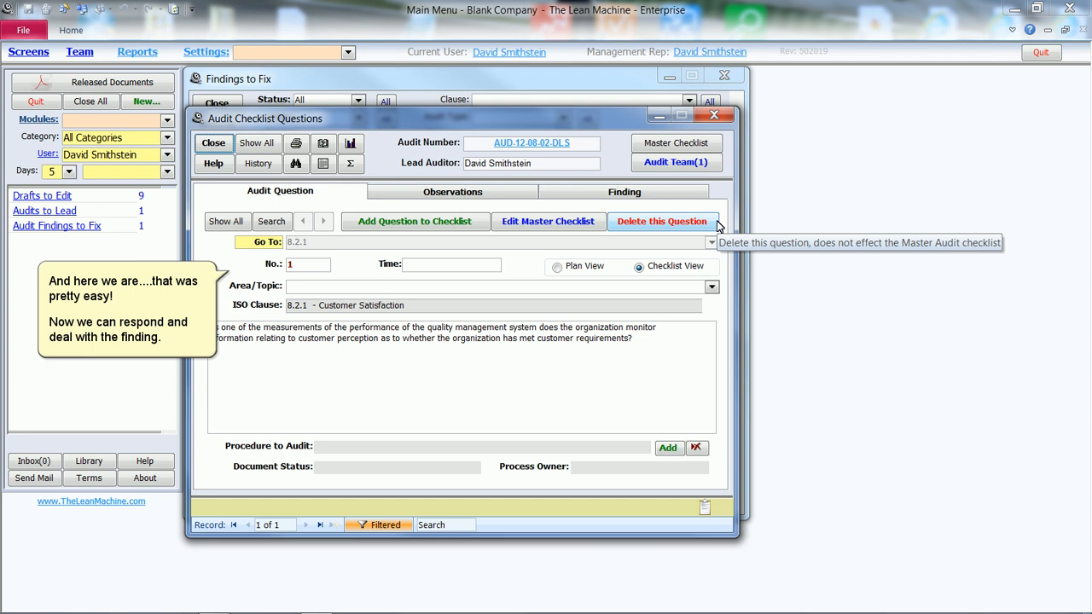
Add the observation "A new customer feedback survey has been implemented" to the clause 8.2.1 question.
left_click(503, 193)
left_click(266, 349)
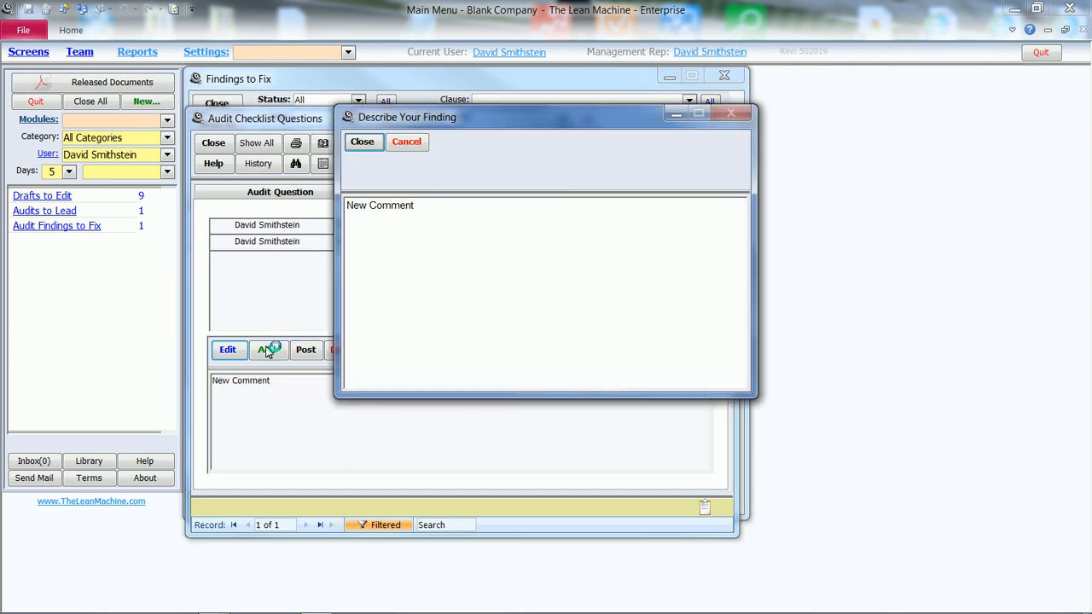
type("A new customer feedback survey has been implemented")
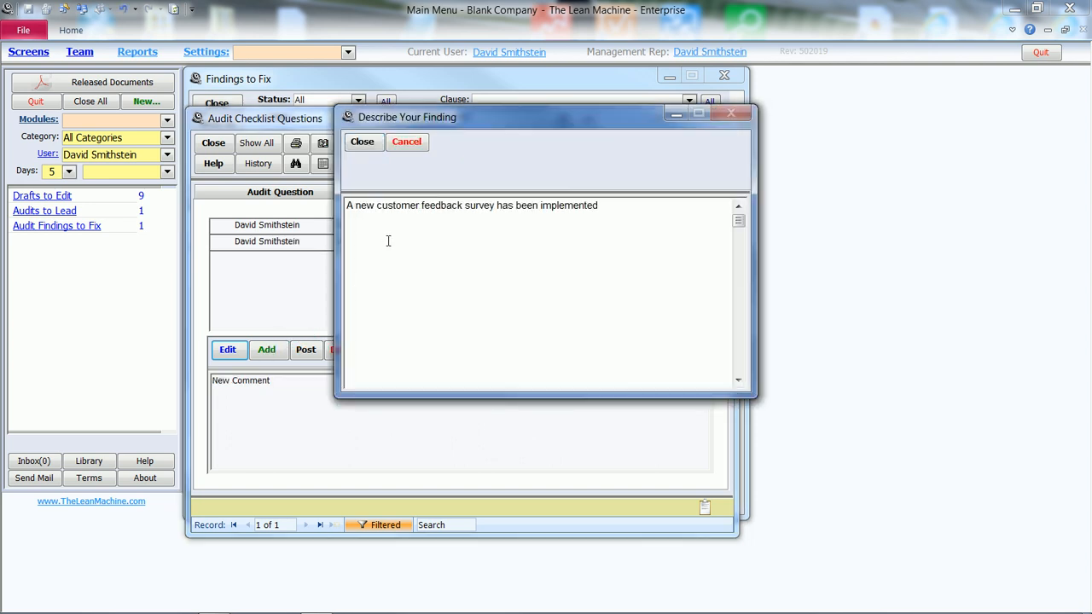
left_click(372, 146)
Change the question's finding to OK and check its Finding Change History report.
left_click(557, 195)
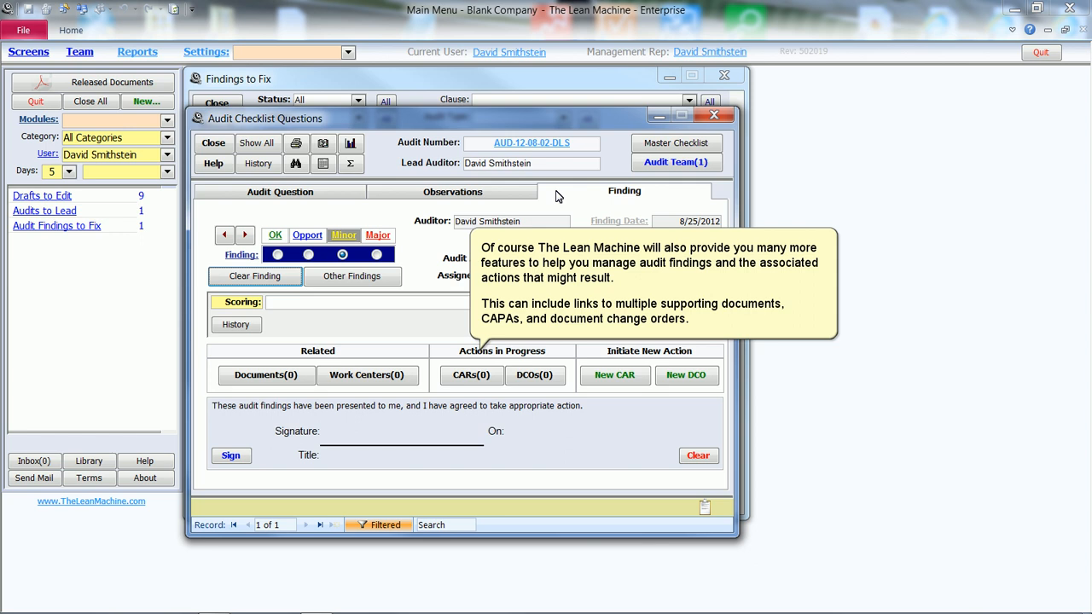
left_click(278, 255)
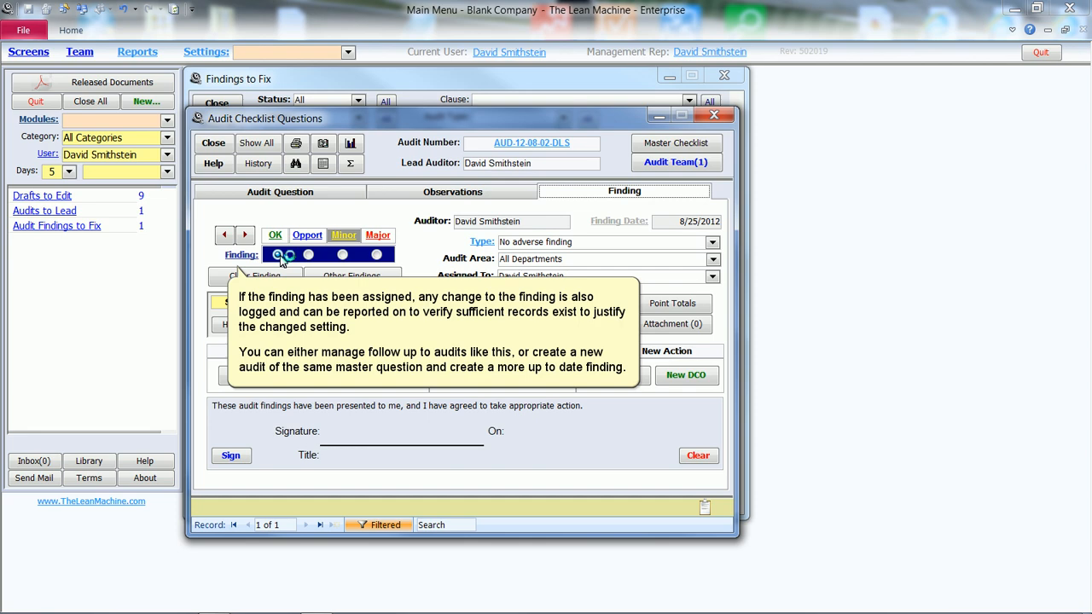
left_click(241, 254)
left_click(408, 274)
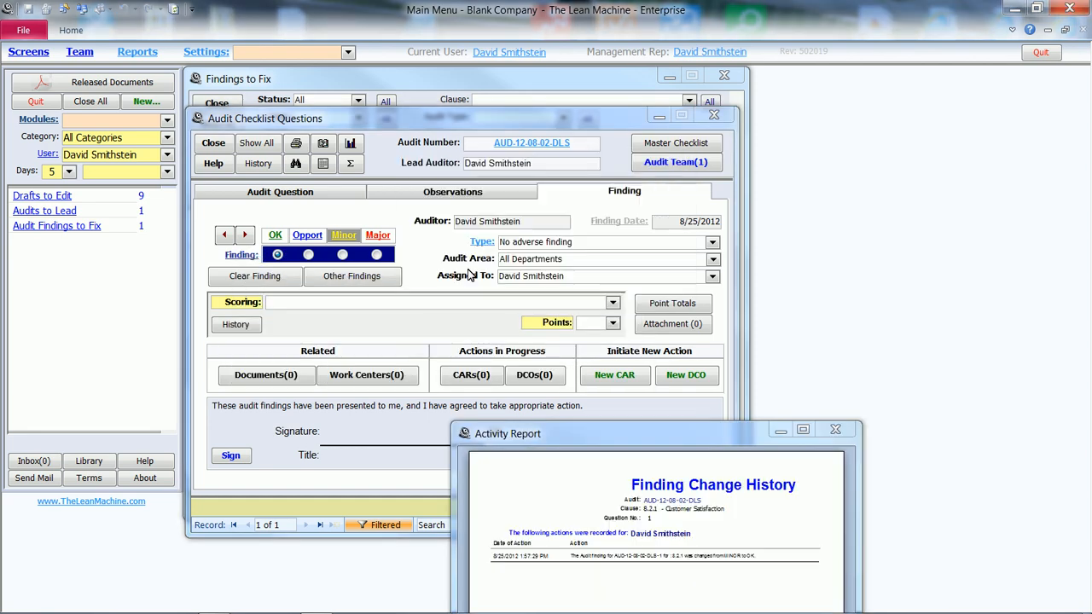
left_click(520, 472)
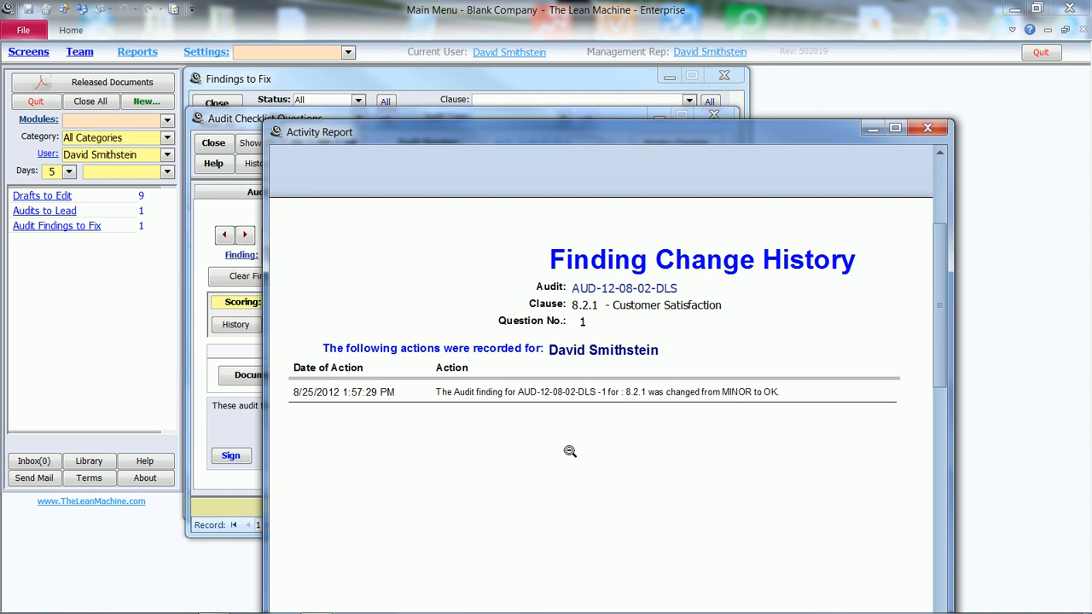
left_click(927, 128)
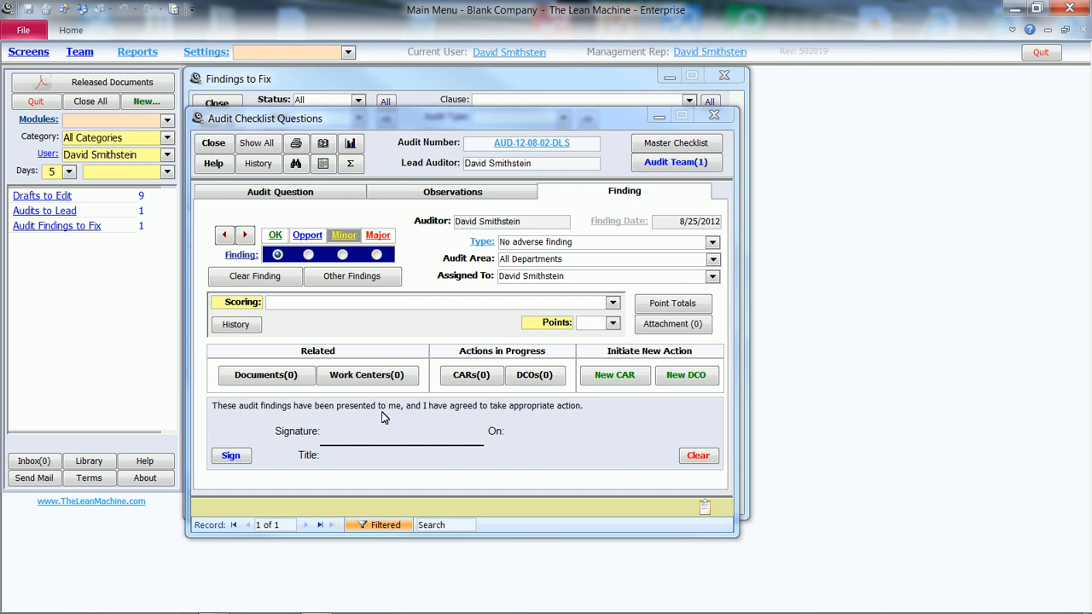
Sign the audit finding's agreement to take appropriate action, using the username and account password.
left_click(242, 458)
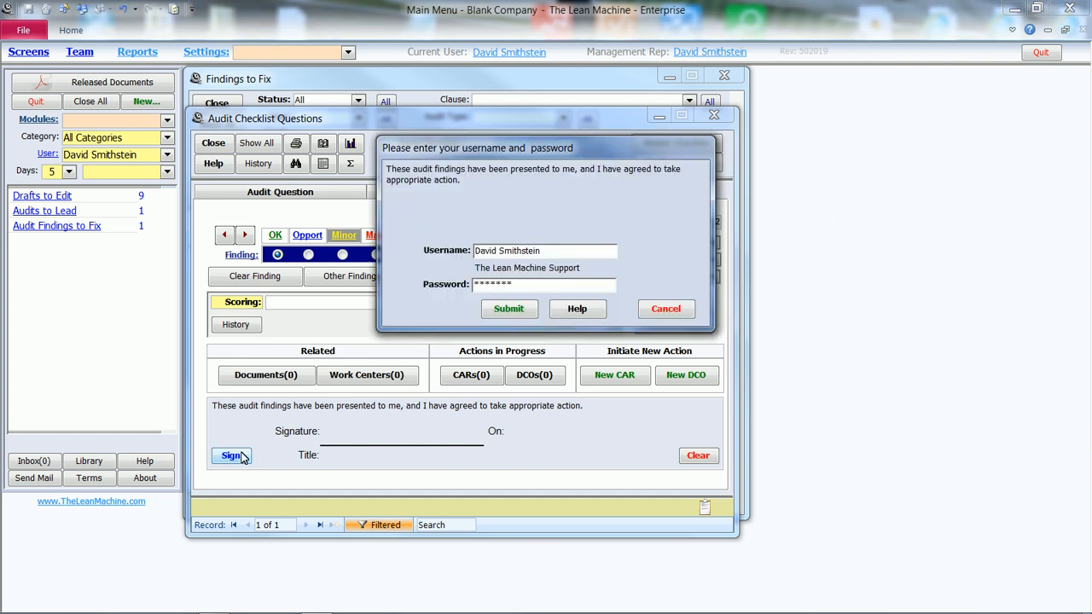
left_click(509, 308)
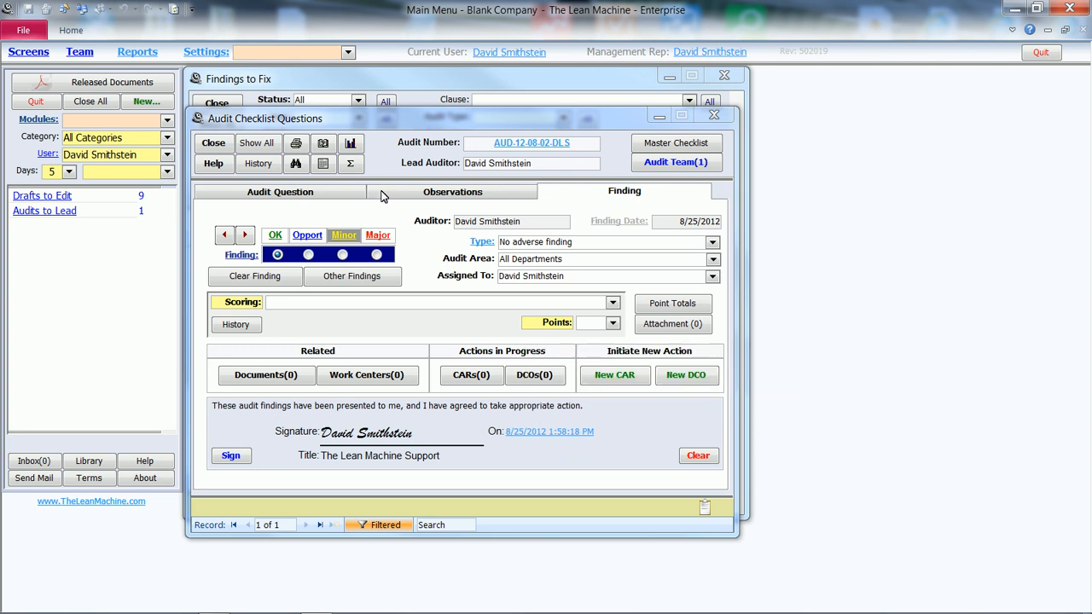
Reopen the Audit Compliance Monitor, select ISO 9001:2008 again, and check the compliance summary for all sections.
left_click(352, 159)
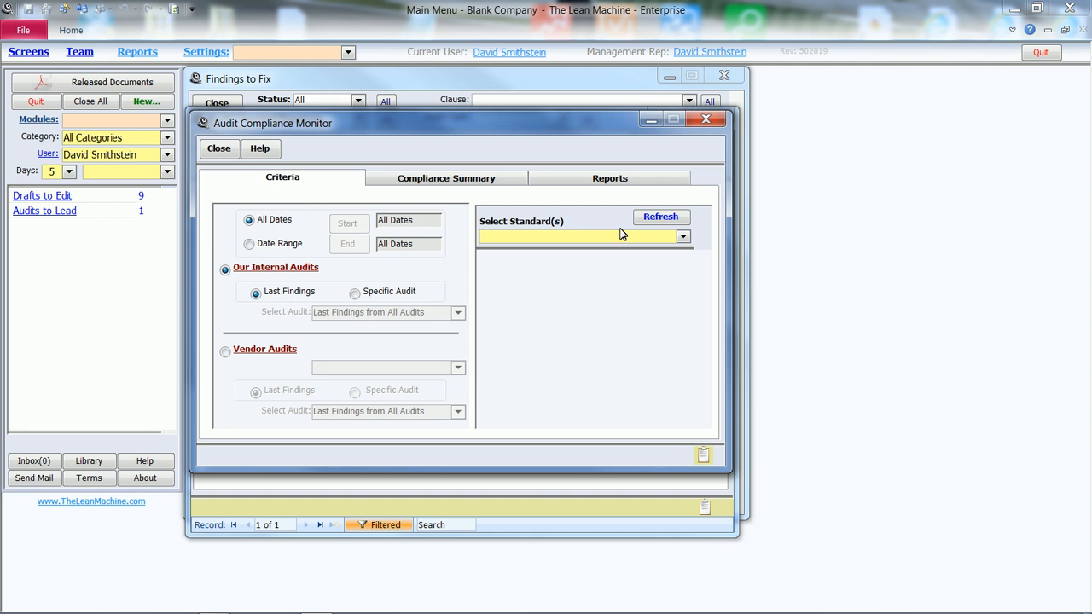
left_click(665, 237)
left_click(682, 262)
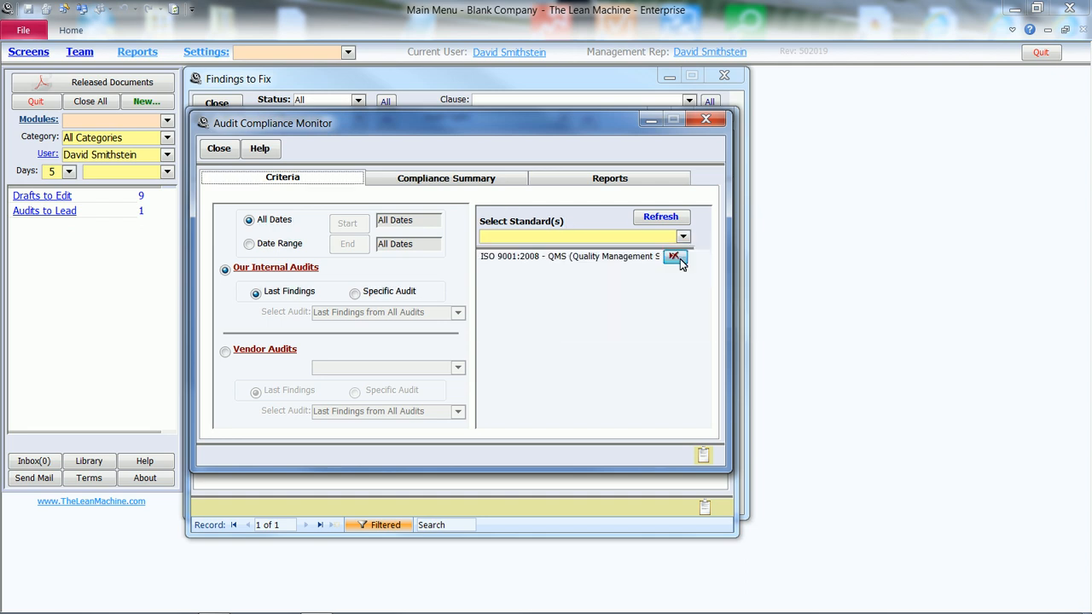
left_click(515, 181)
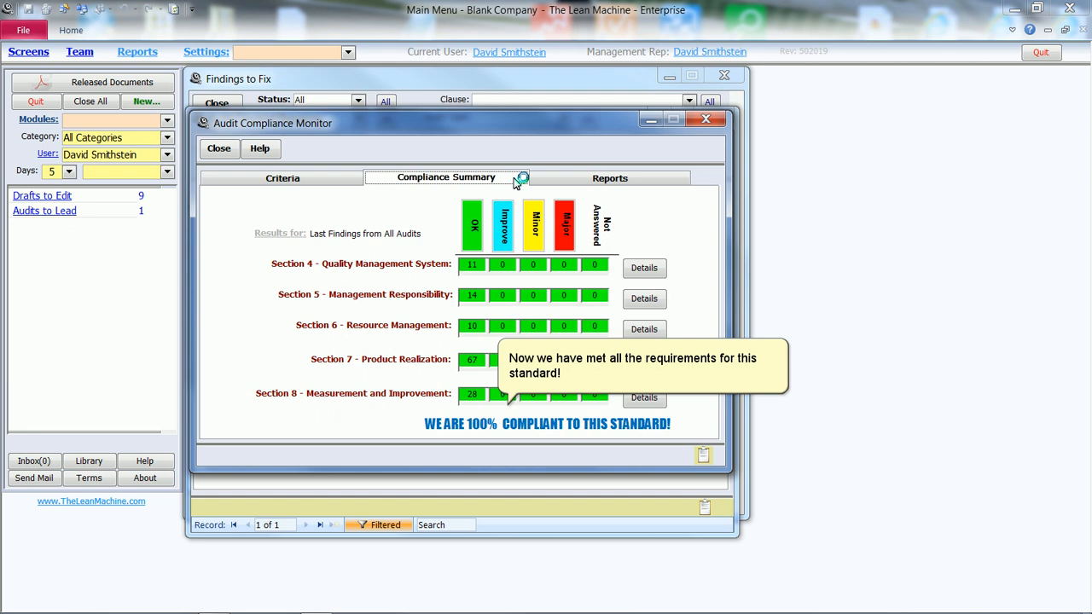
Open the 3rd quarter audit schedule details and go to the open August audit for clause 5.4.2.
left_click(550, 182)
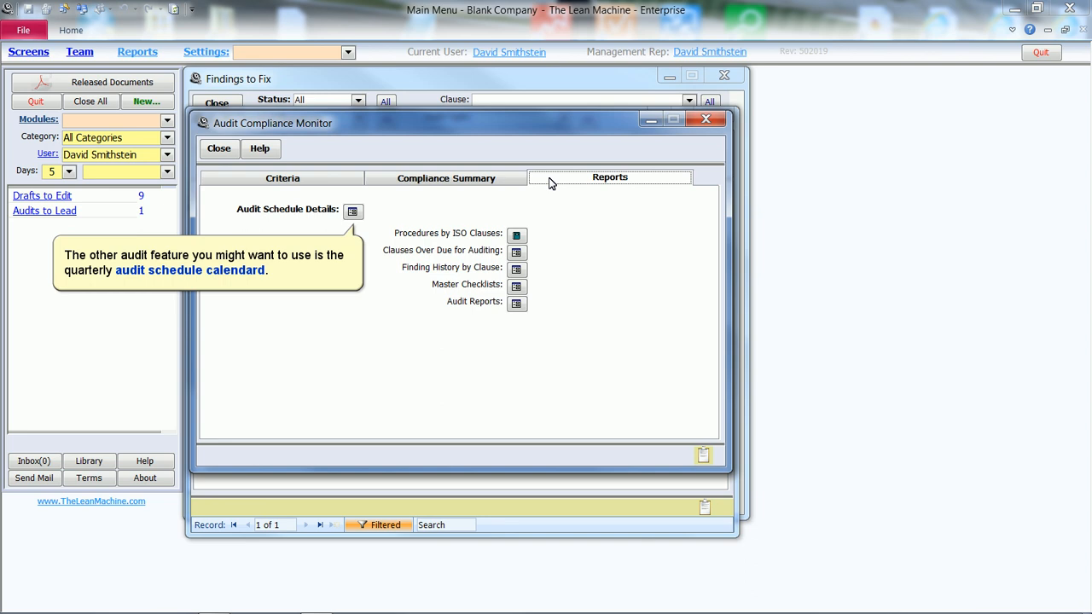
left_click(353, 212)
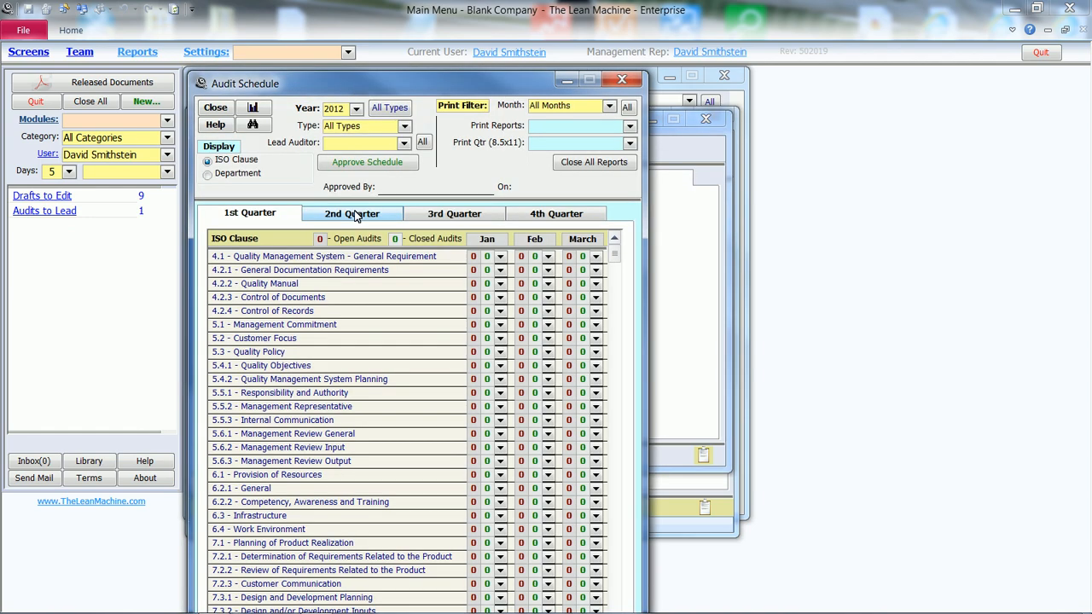
left_click(447, 215)
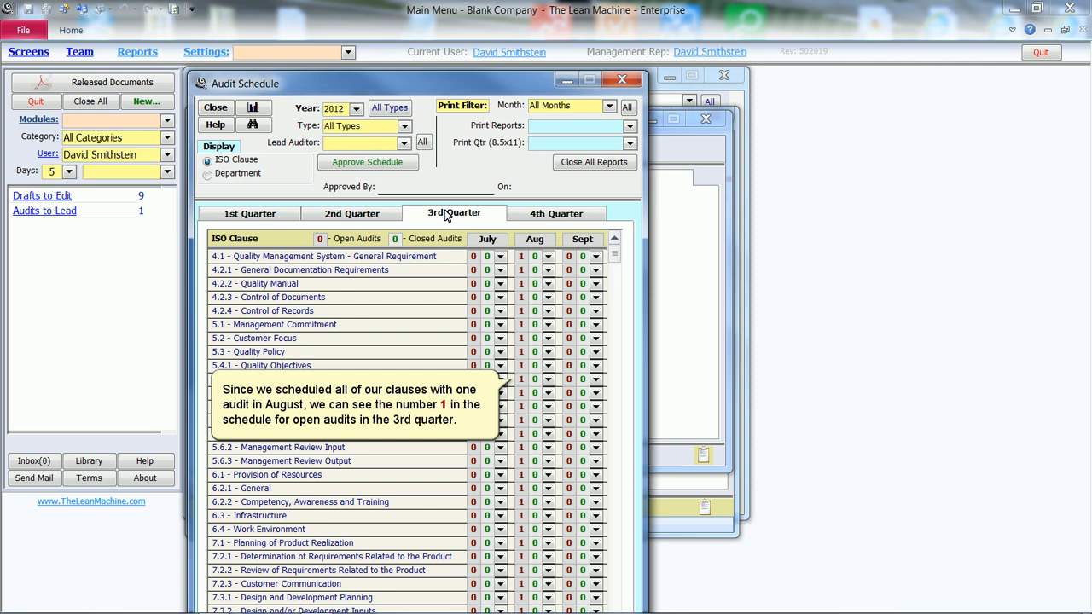
left_click(548, 380)
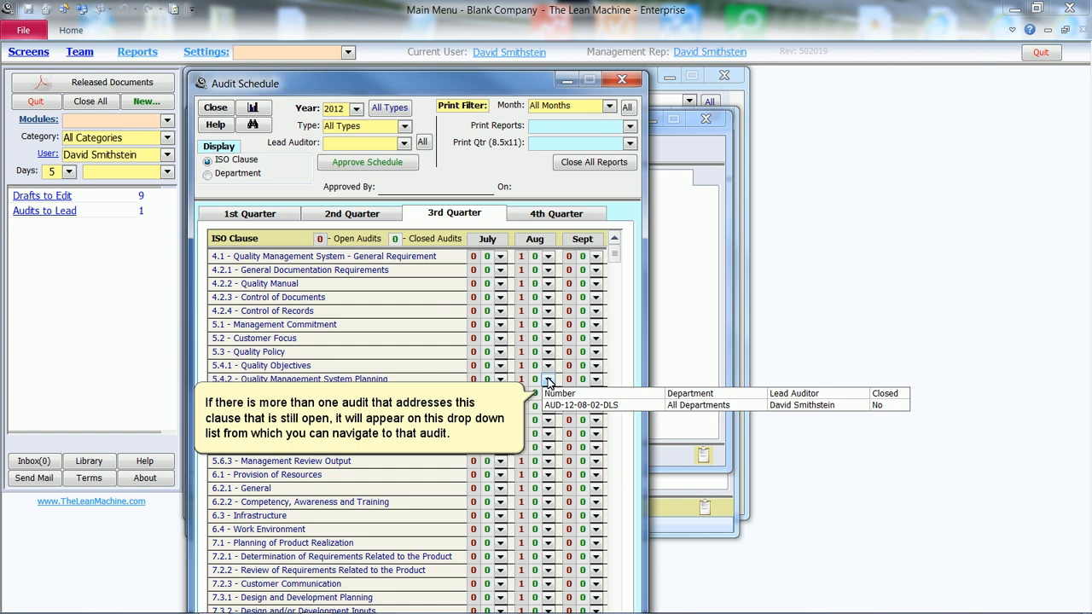
left_click(580, 404)
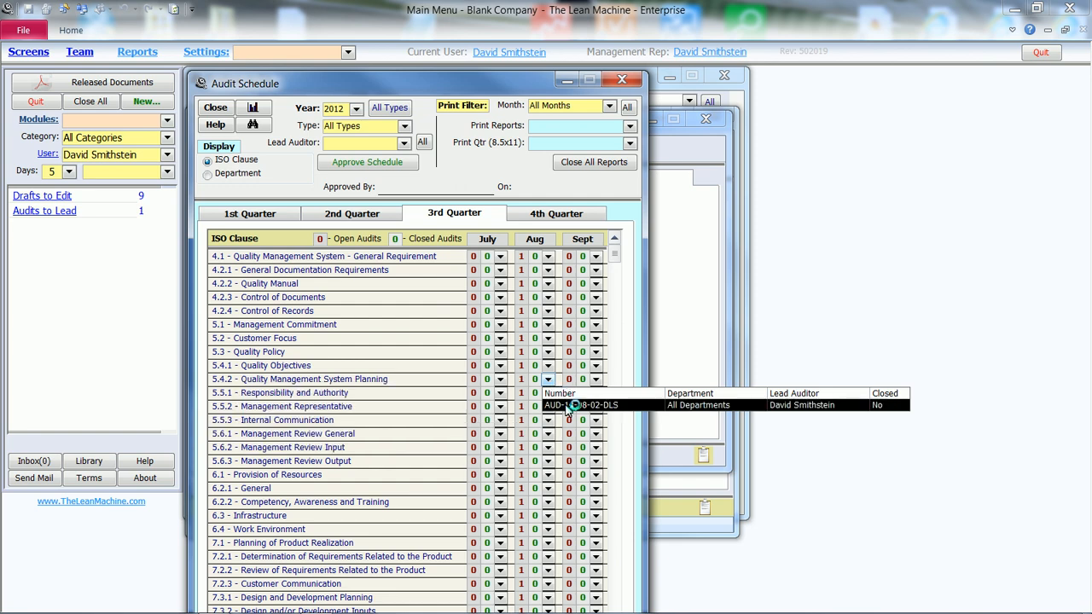
Write the audit's summary, stating that all ISO 9001:2008 clauses have been audited and all findings corrected, including one related to customer surveys.
left_click(678, 176)
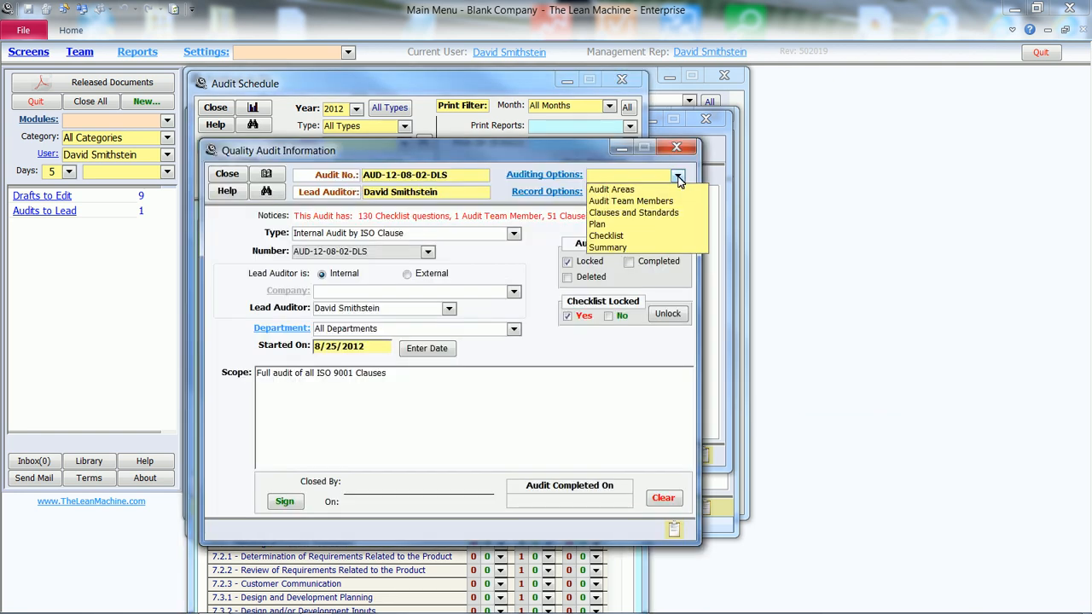
left_click(639, 248)
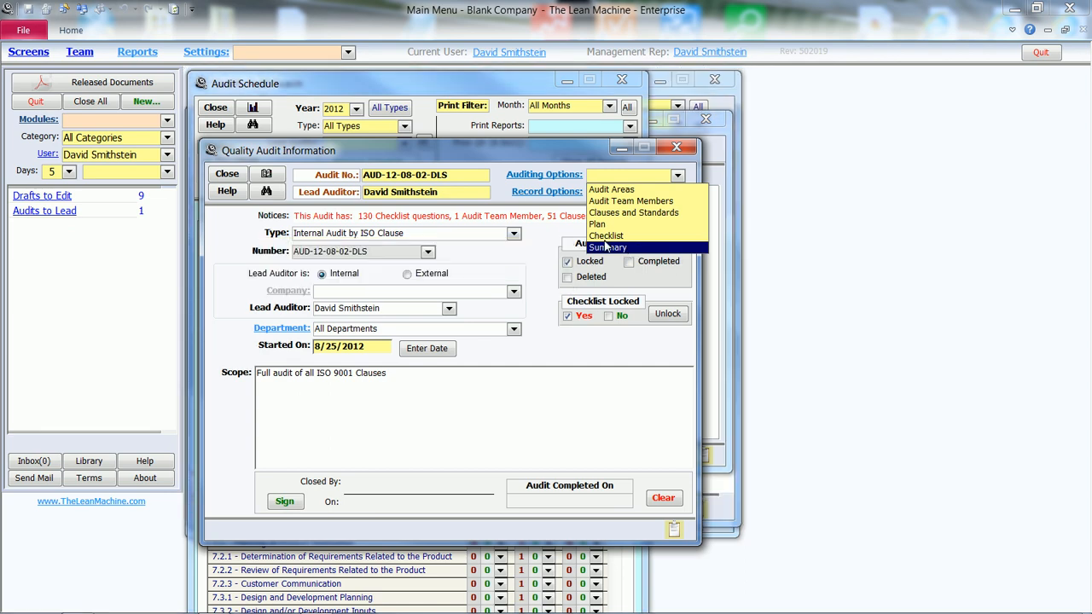
left_click(447, 254)
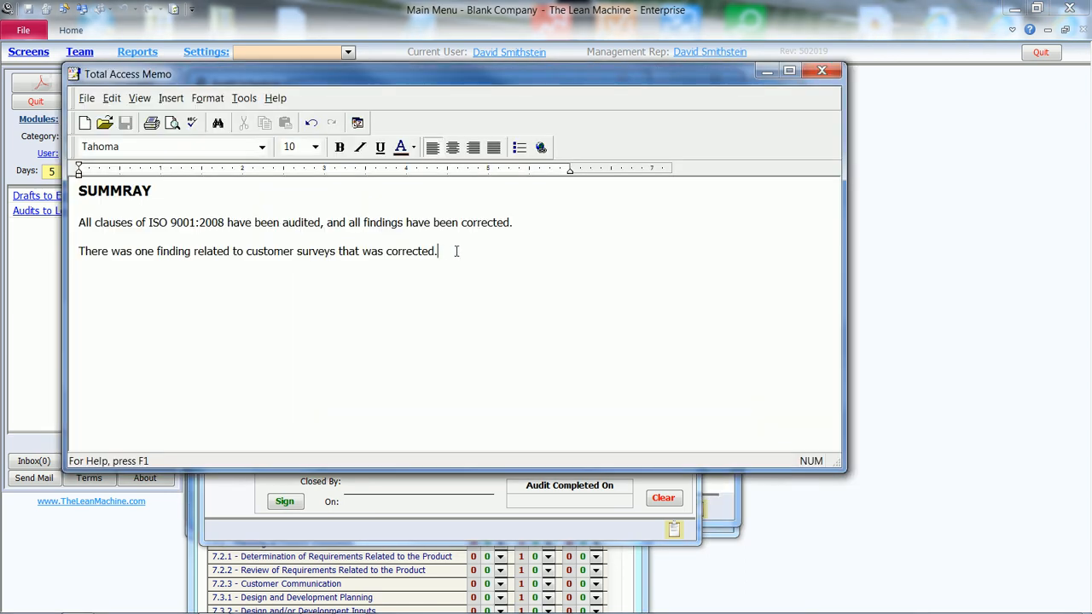
left_click(810, 74)
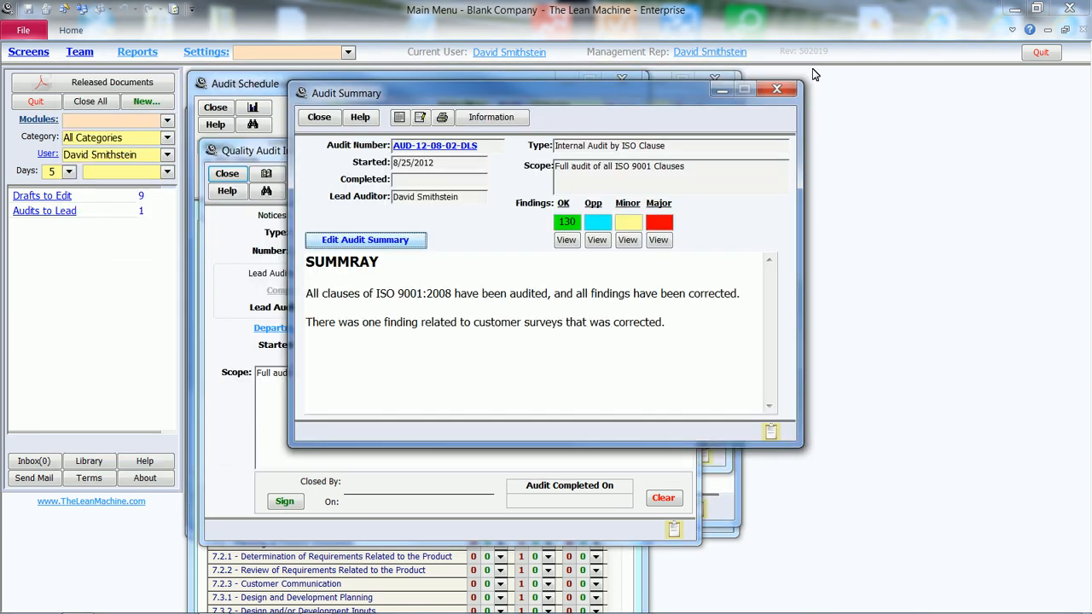
Review the Complete Internal Audit Report using the default printer, and close all windows with a dashboard refresh.
left_click(442, 117)
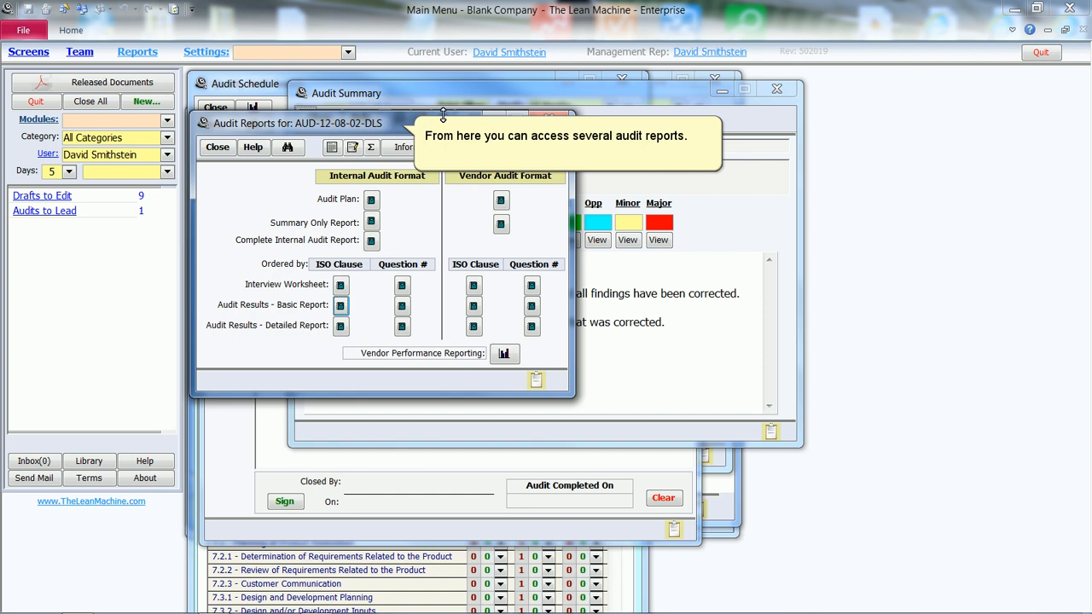
left_click(372, 241)
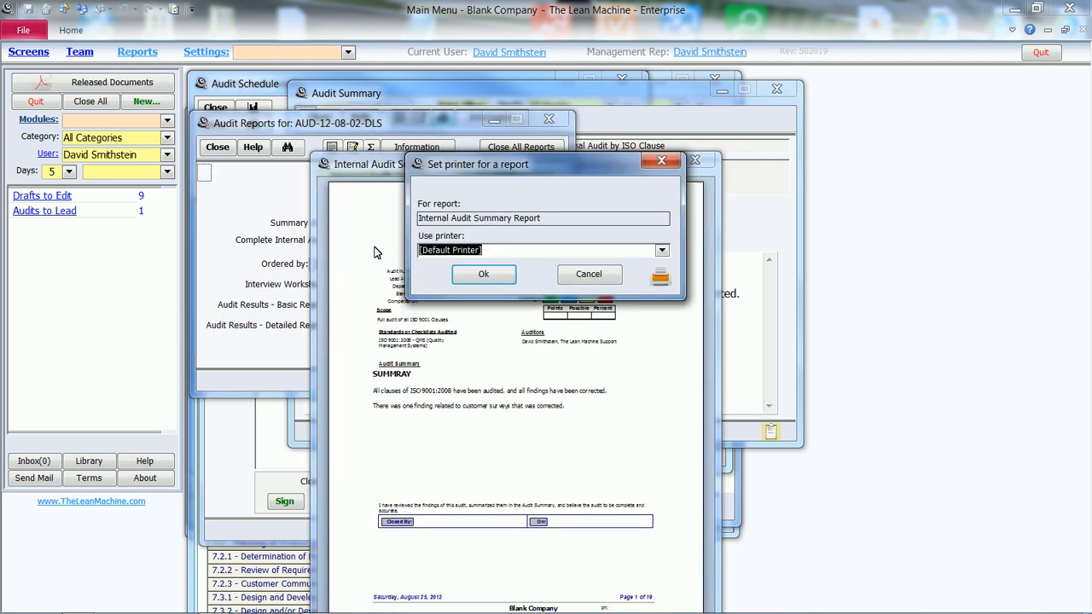
left_click(476, 275)
left_click(604, 416)
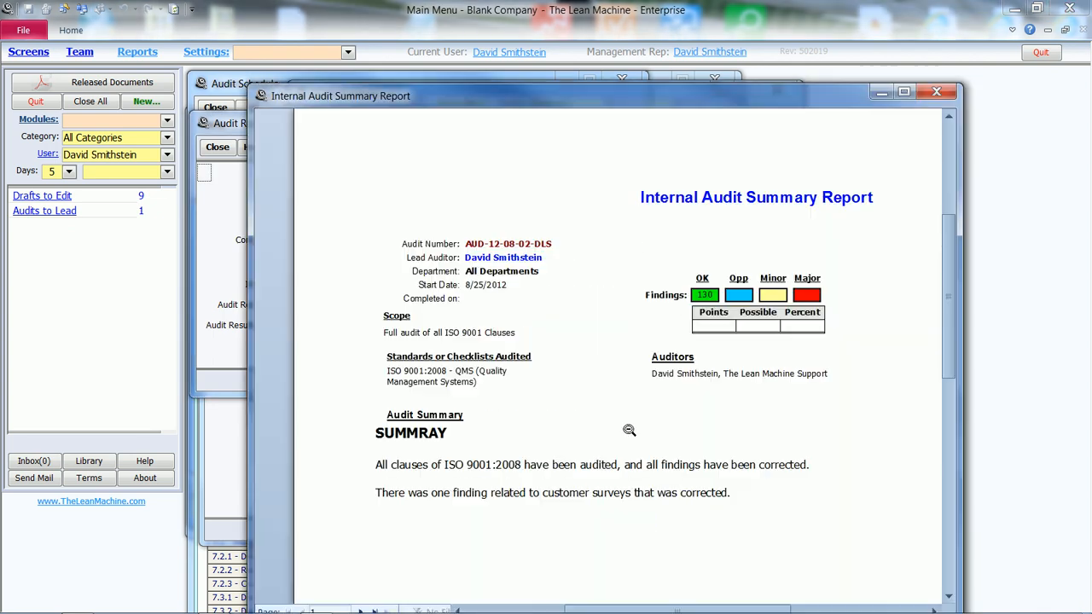
scroll(597, 401, "down", 3)
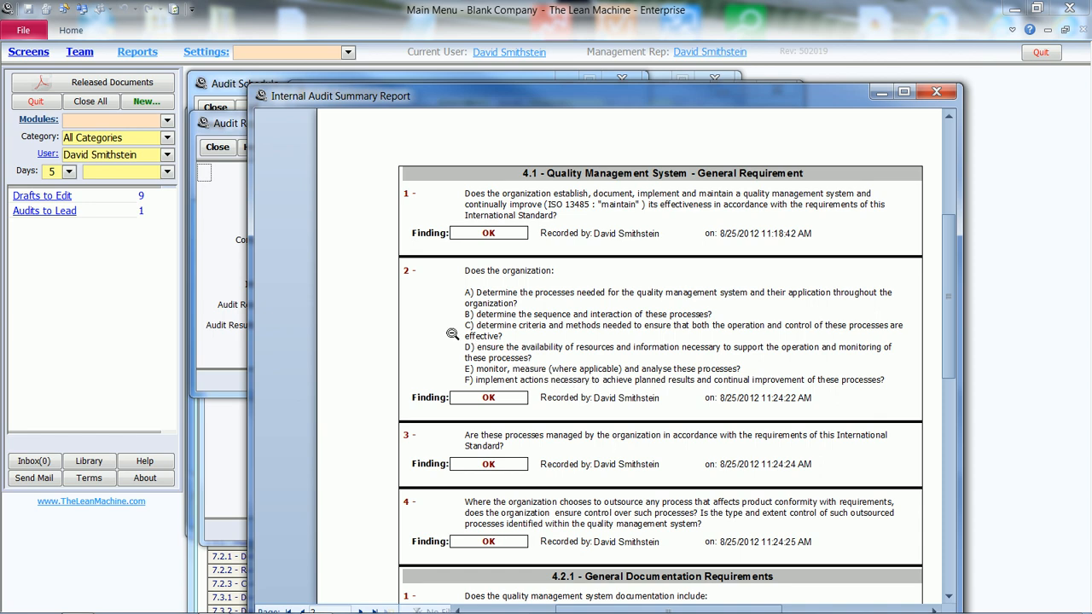
left_click(106, 103)
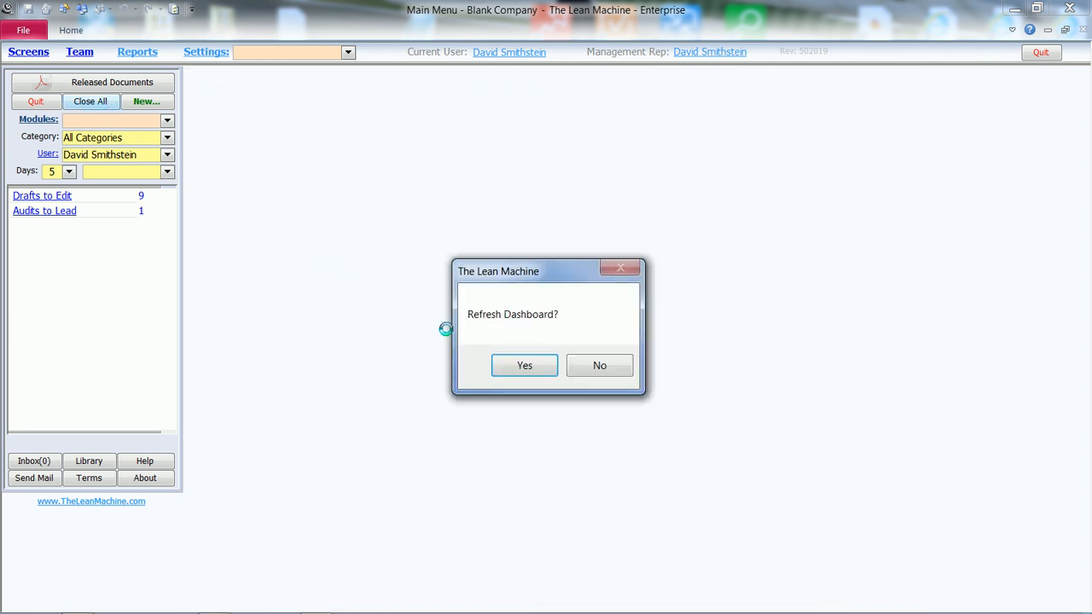
left_click(530, 365)
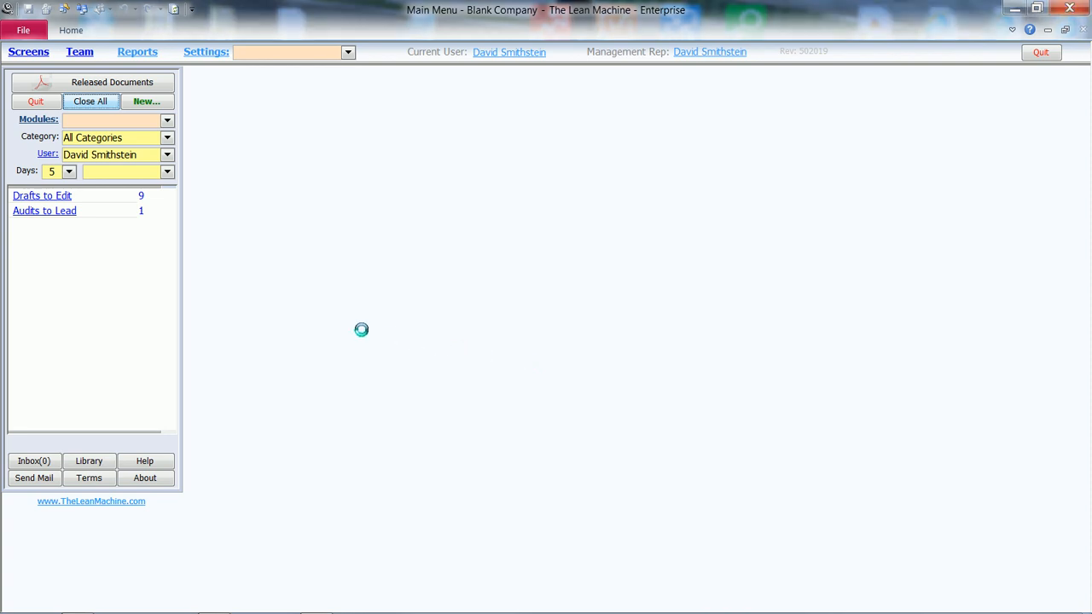
From the audits to lead, manage checklists and standards and view the questions of ISO 9001:2008 - QMS (Quality Management Systems).
left_click(60, 212)
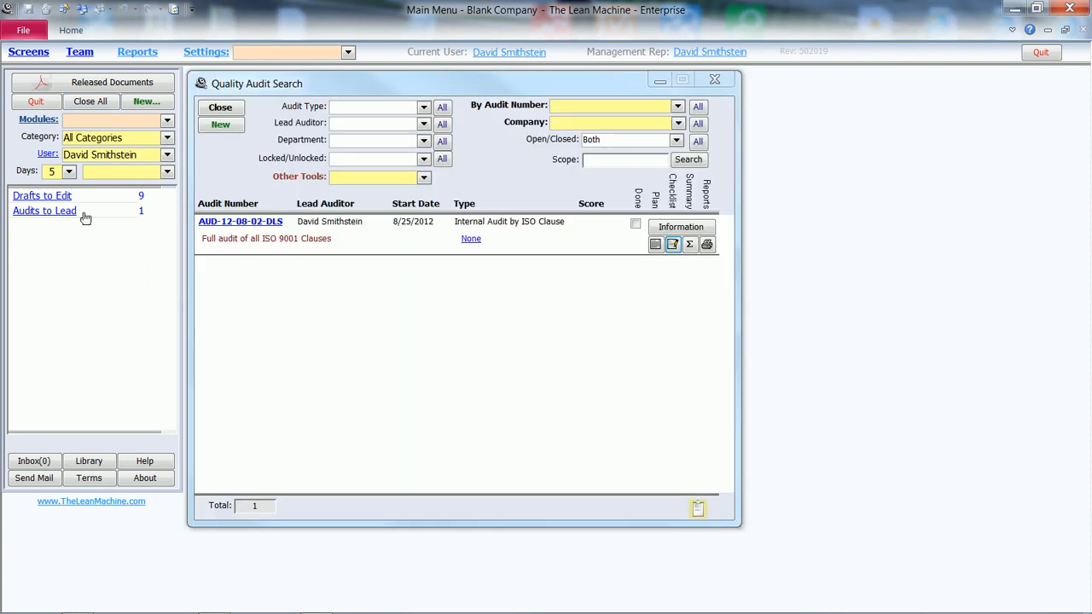
left_click(424, 177)
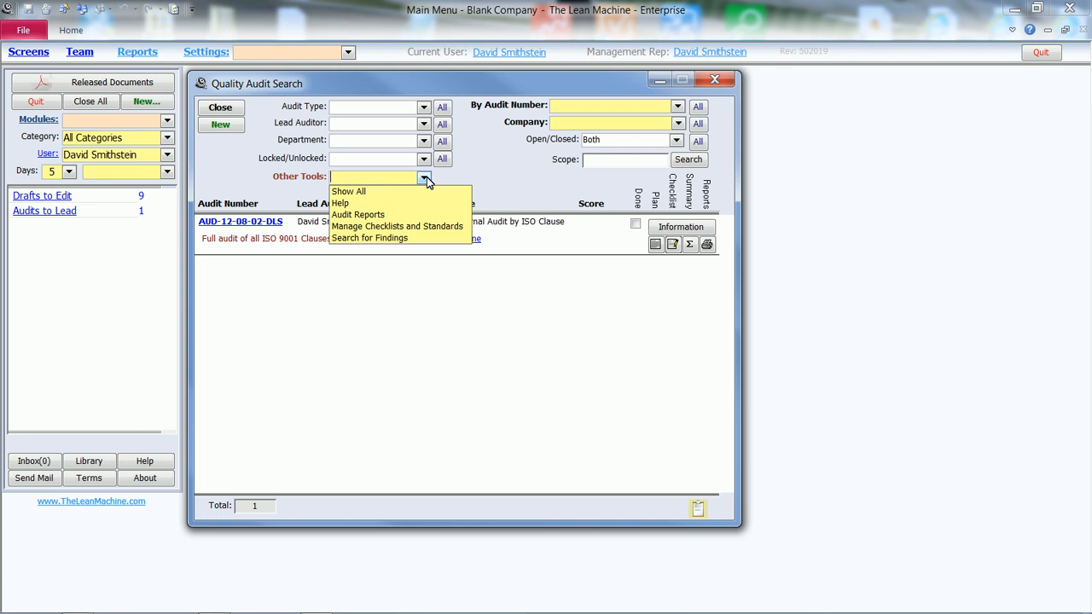
left_click(429, 227)
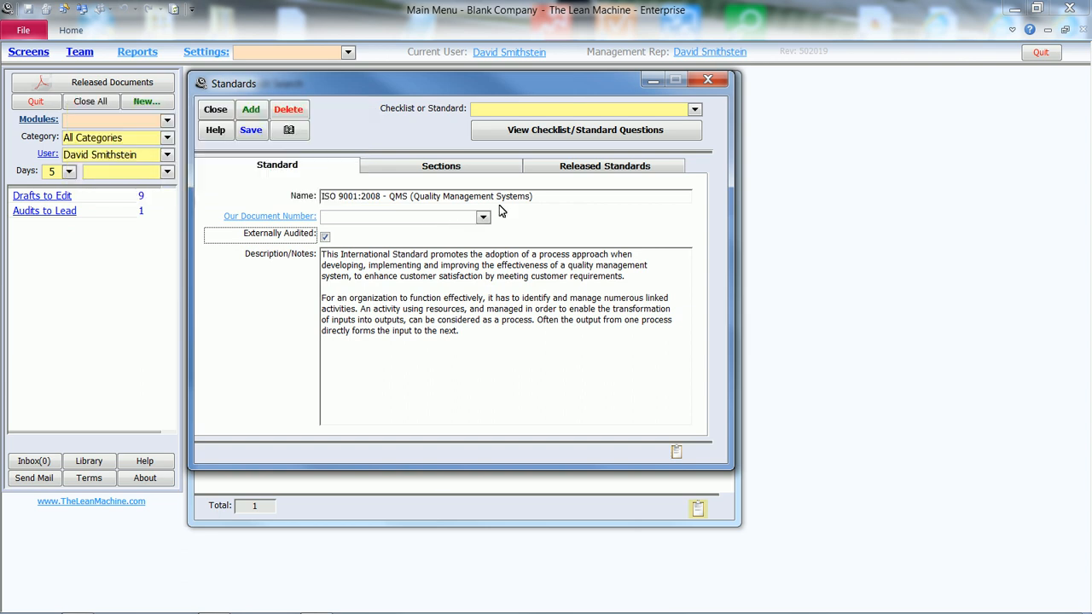
left_click(695, 110)
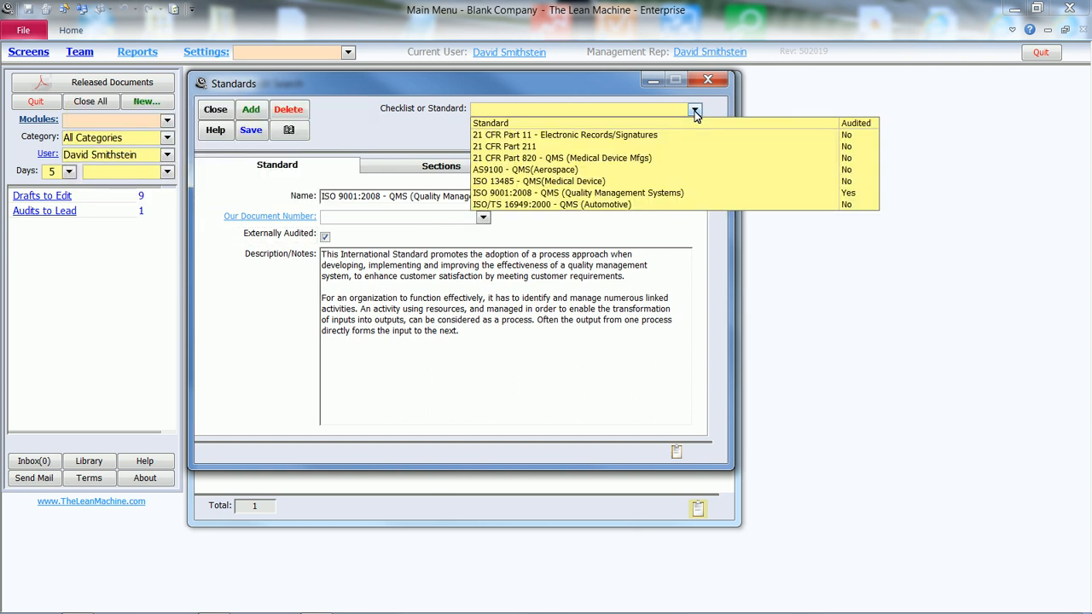
left_click(604, 193)
left_click(534, 128)
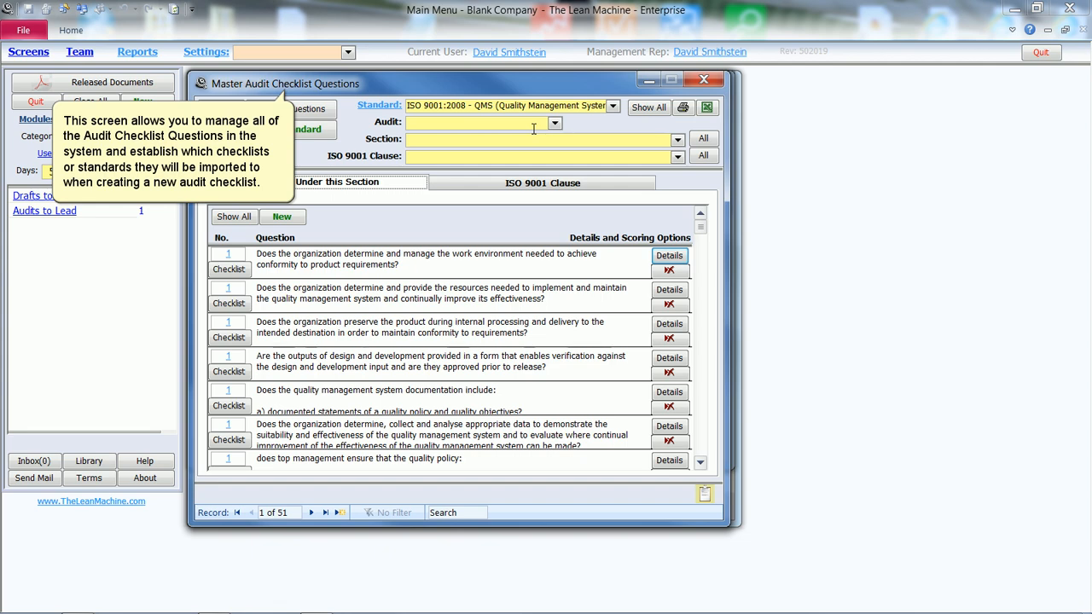
Check the related standards and scoring options of clause 4.1's first question, and close all windows with a dashboard refresh.
left_click(678, 156)
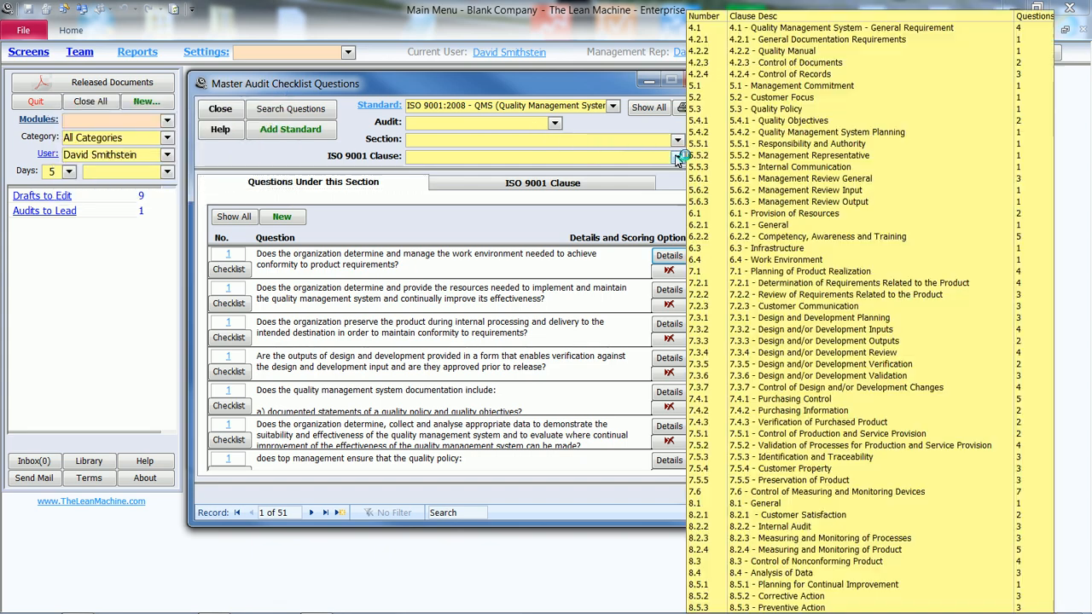
left_click(717, 28)
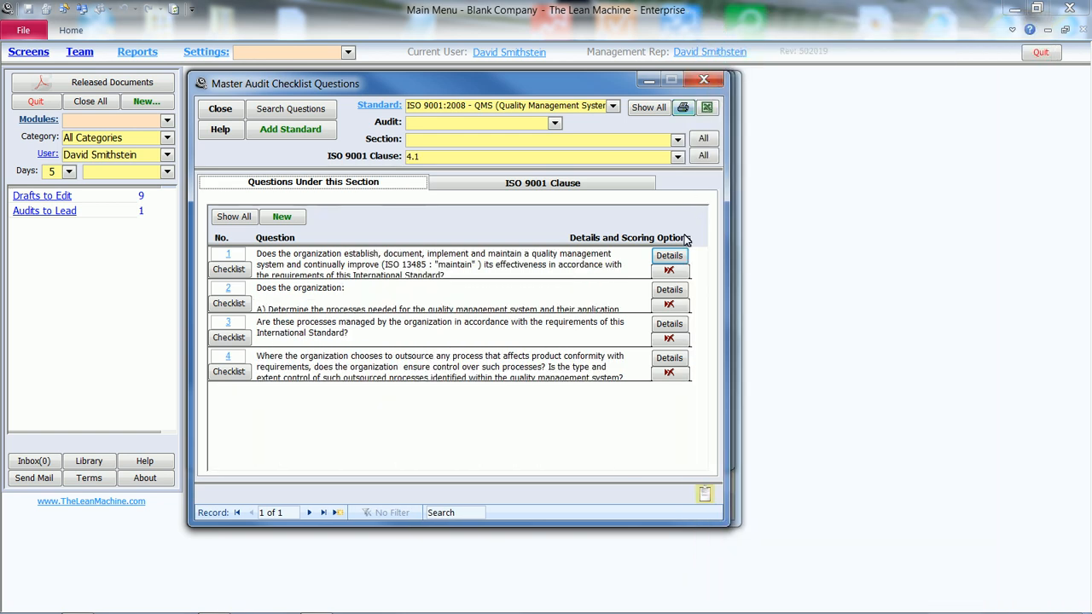
left_click(669, 255)
left_click(441, 179)
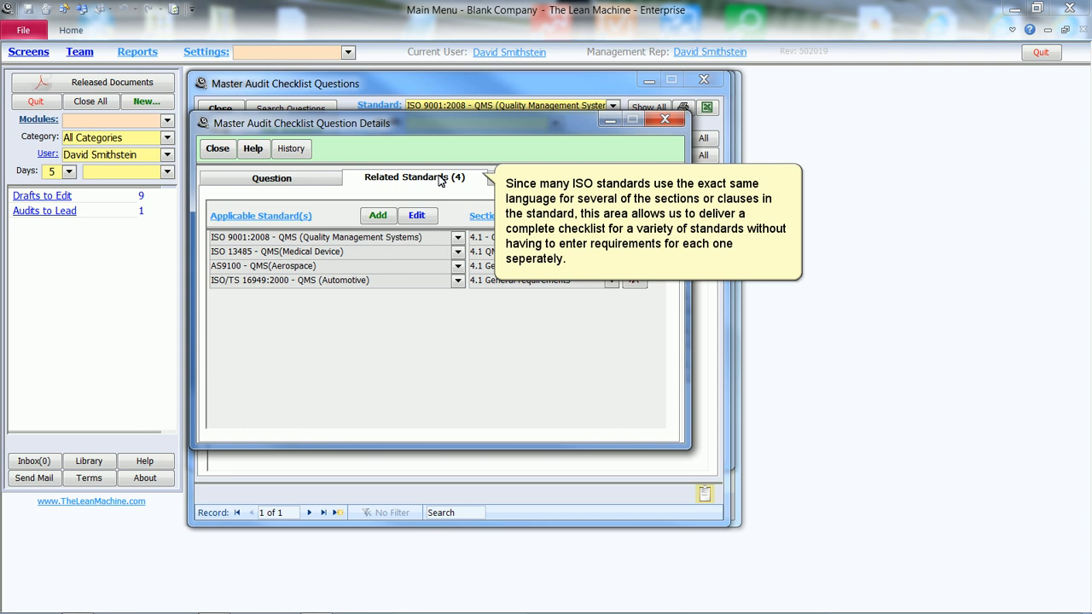
left_click(515, 180)
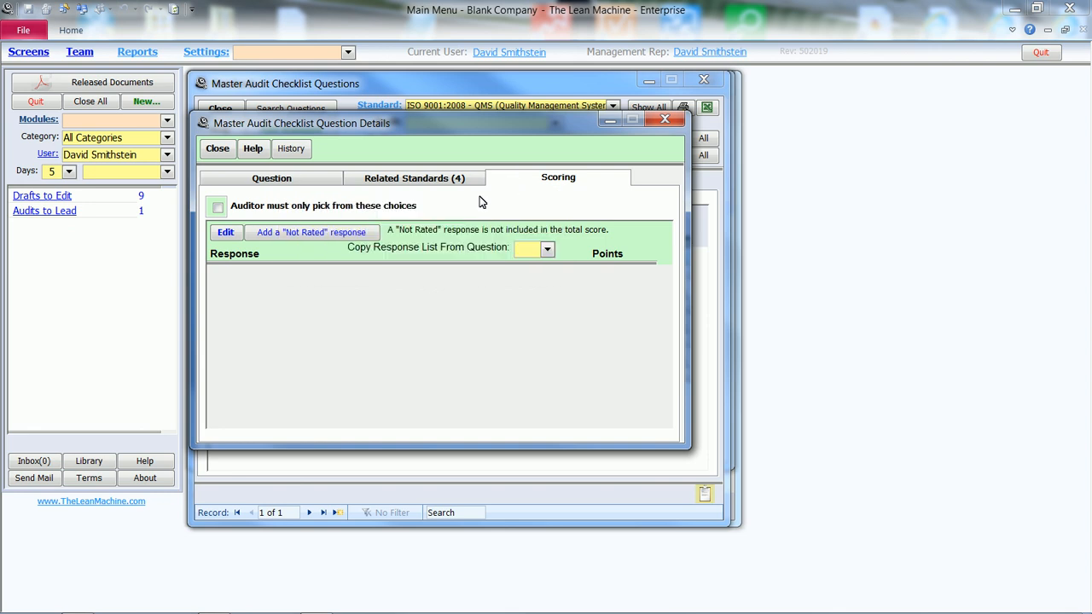
left_click(226, 234)
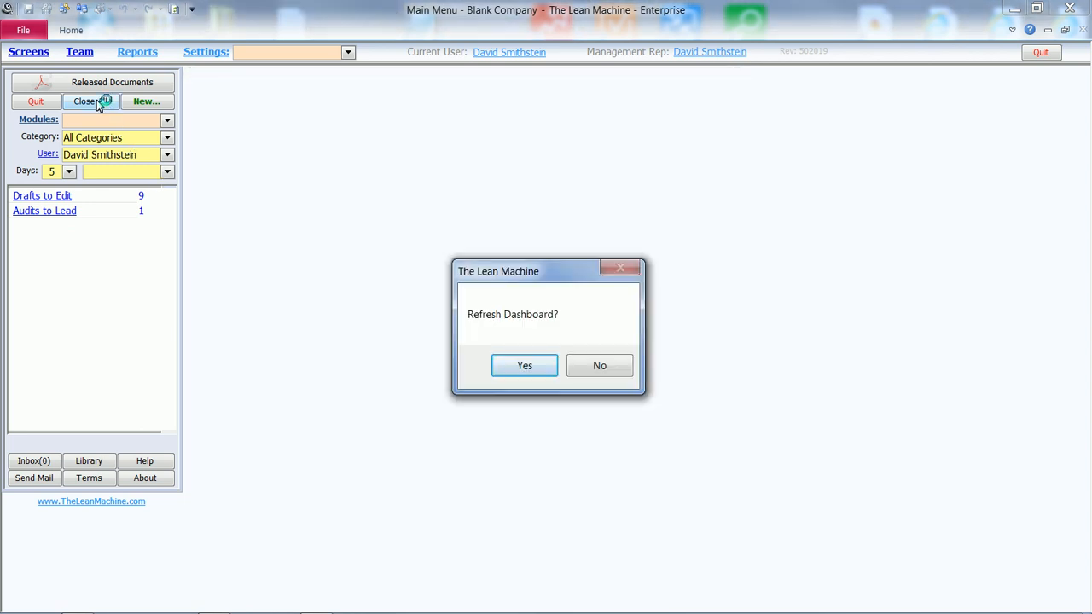
left_click(98, 106)
left_click(512, 367)
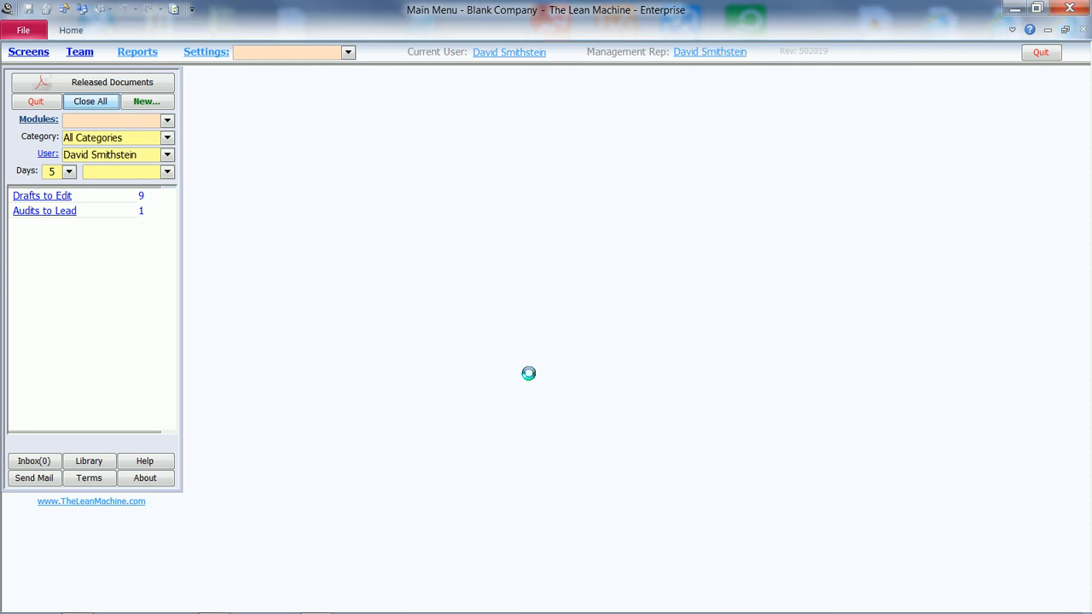